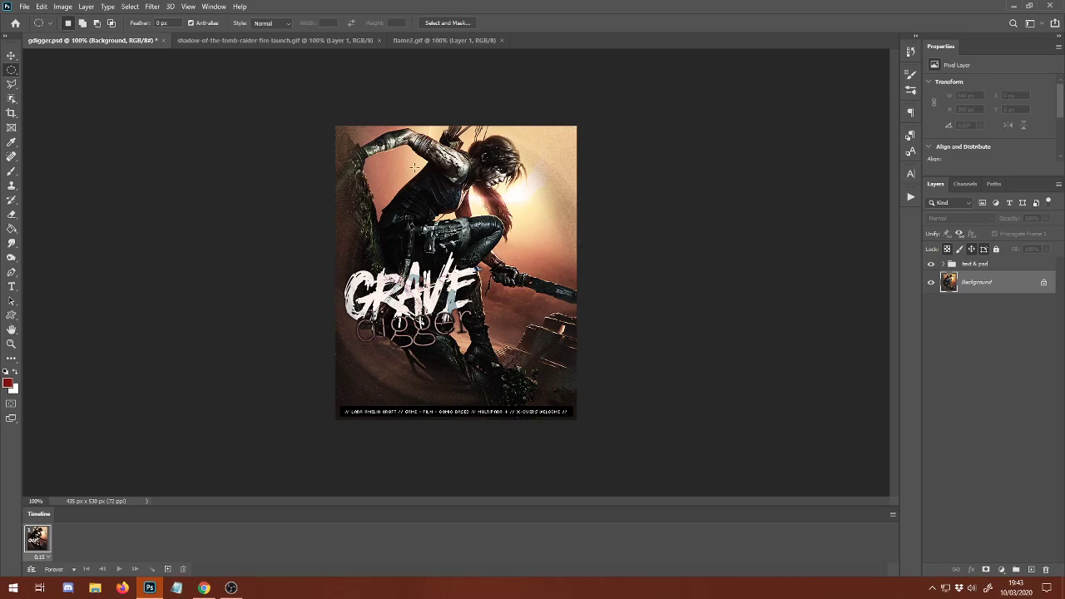
# Examine the contents of the text & psd group and the three open documents.
pyautogui.click(949, 264)
pyautogui.click(944, 264)
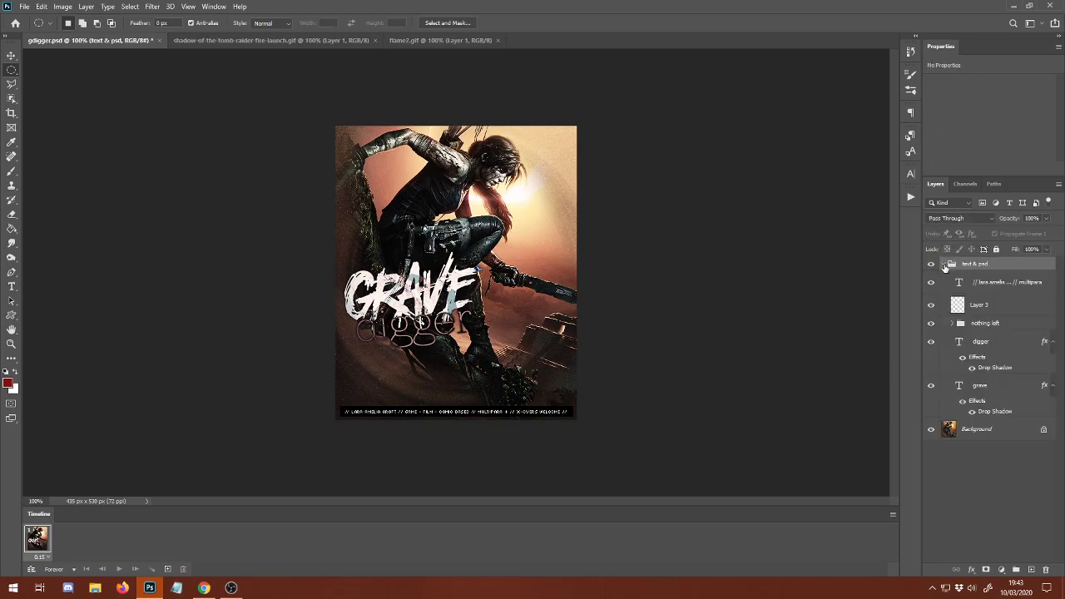
pyautogui.click(945, 264)
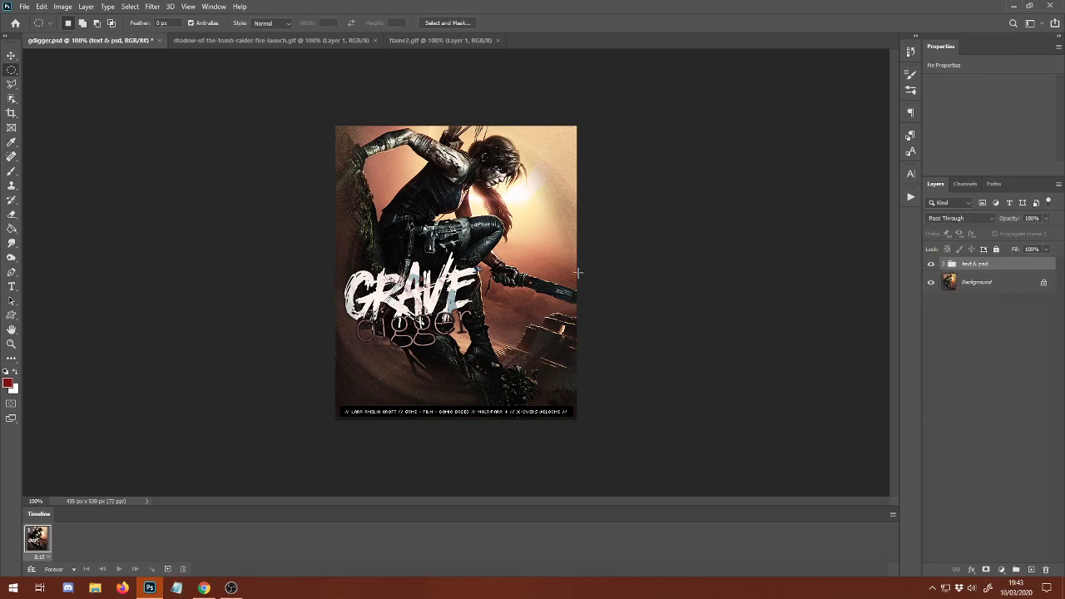
pyautogui.click(249, 40)
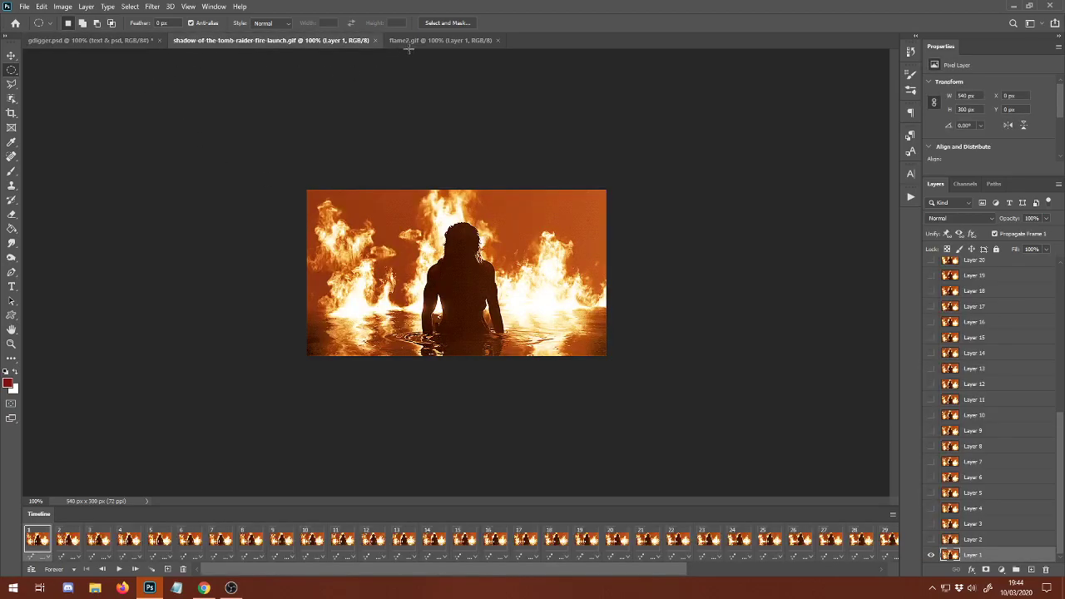
pyautogui.click(412, 40)
pyautogui.click(270, 42)
pyautogui.click(118, 40)
pyautogui.click(401, 41)
pyautogui.click(299, 43)
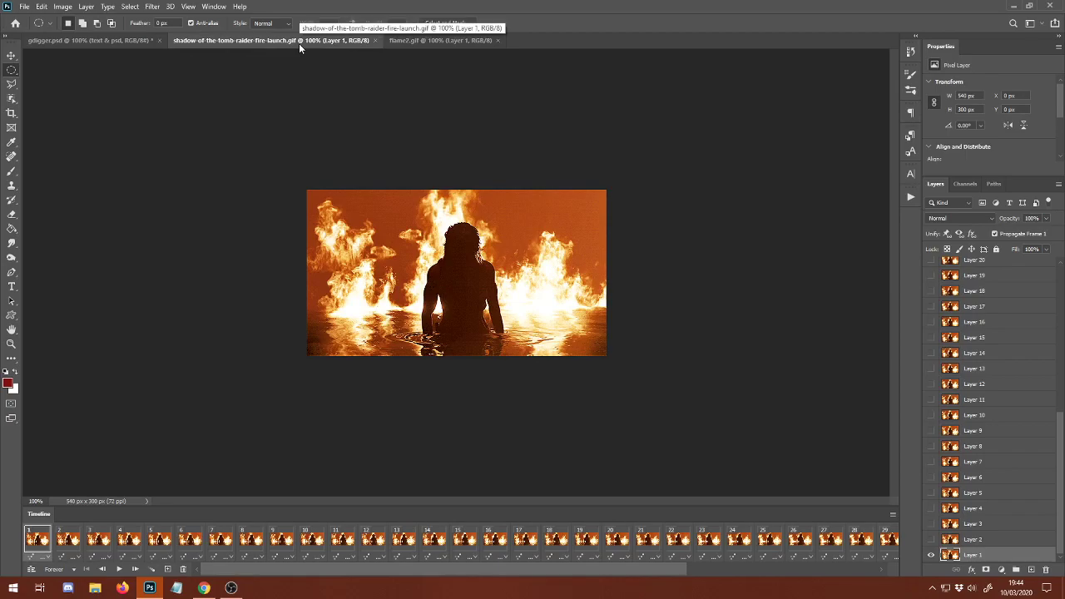
pyautogui.click(412, 40)
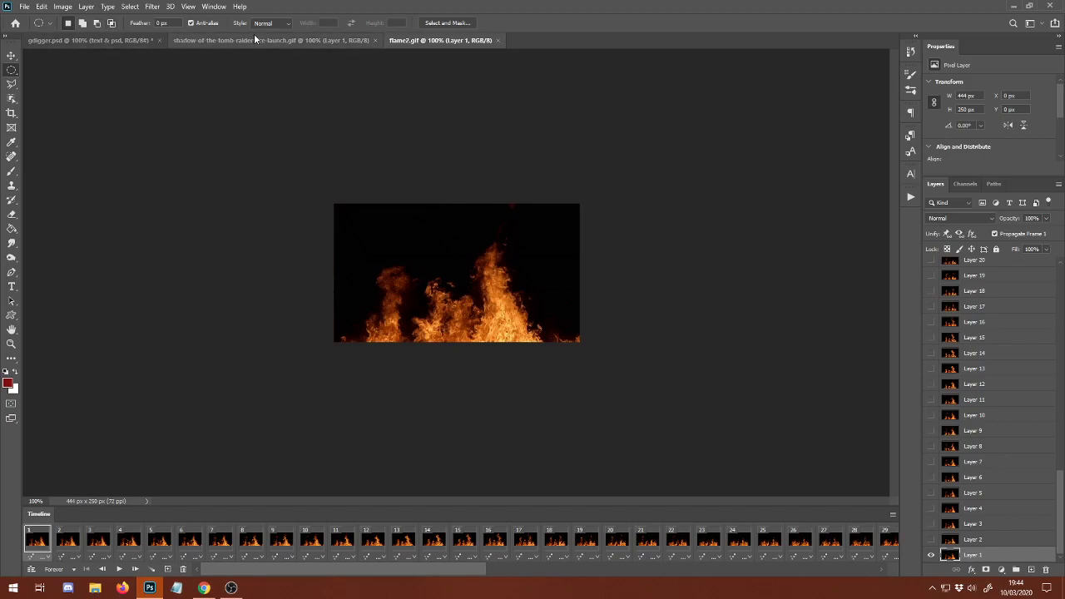
# Compare the number of timeline frames in flame2.gif and shadow-of-the-tomb-raider-fire-launch.gif.
pyautogui.moveTo(377, 574); pyautogui.dragTo(821, 572)
pyautogui.click(882, 540)
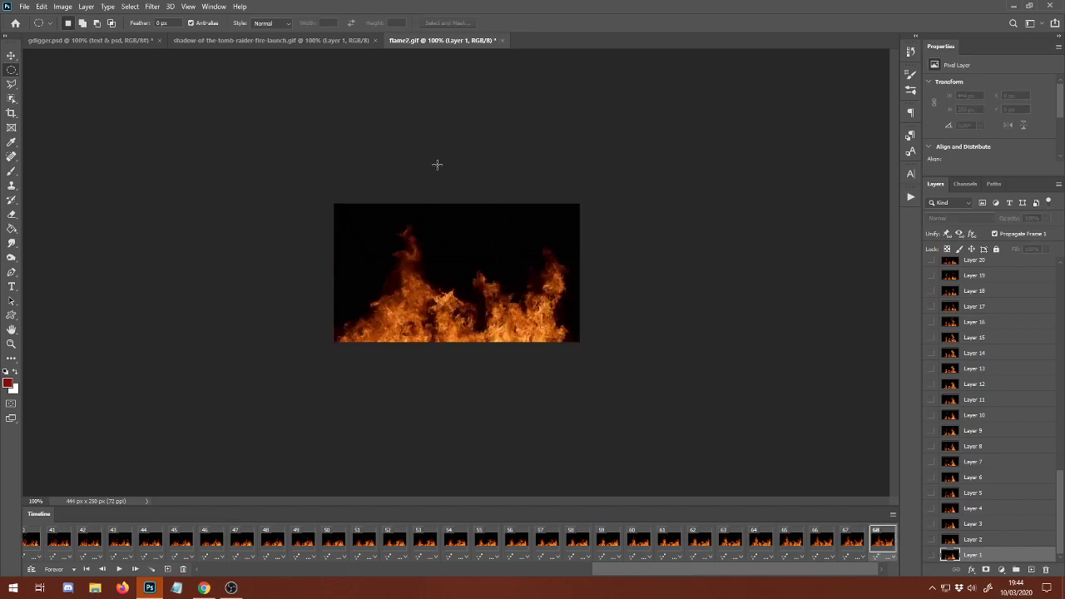
pyautogui.click(312, 41)
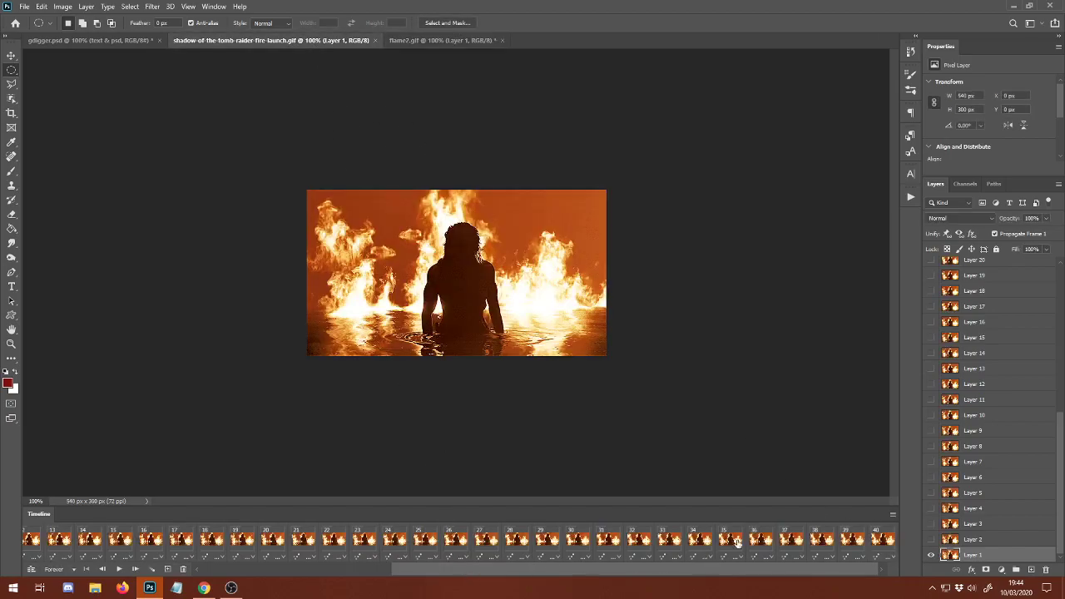
pyautogui.click(451, 44)
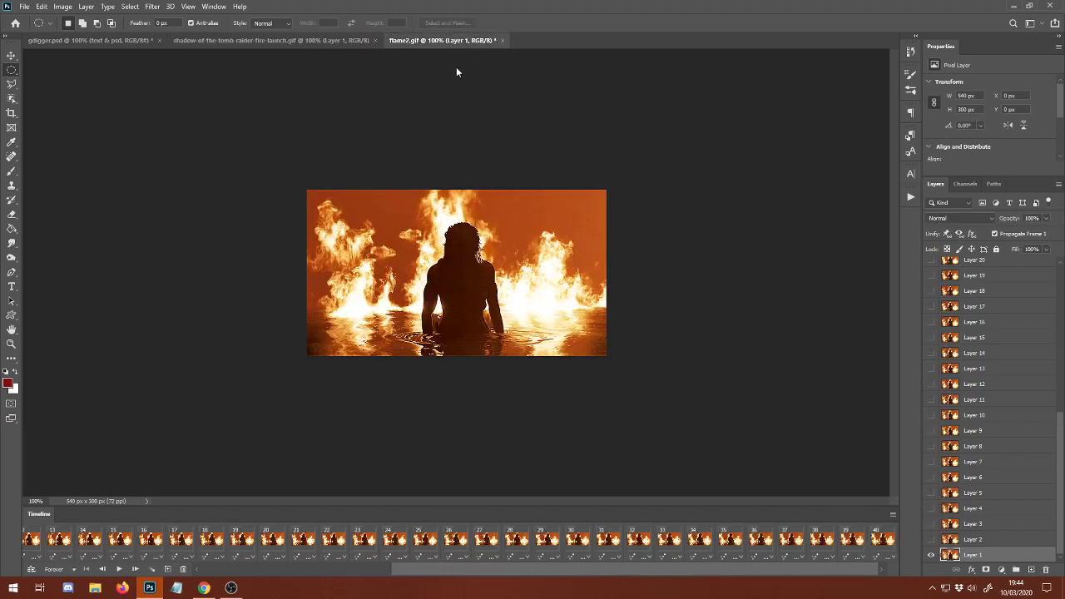
# Delete frames 41 to 68 from the flame2.gif animation and select all the remaining frames.
pyautogui.moveTo(583, 574); pyautogui.dragTo(862, 542)
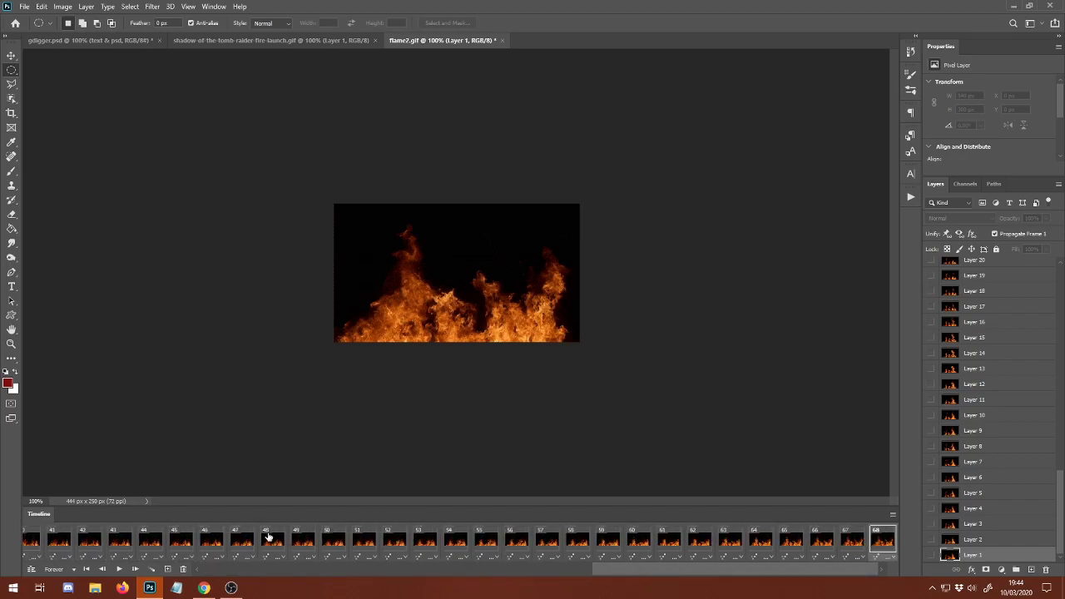
pyautogui.keyDown('shift'); pyautogui.click(54, 542); pyautogui.keyUp('shift')
pyautogui.click(184, 570)
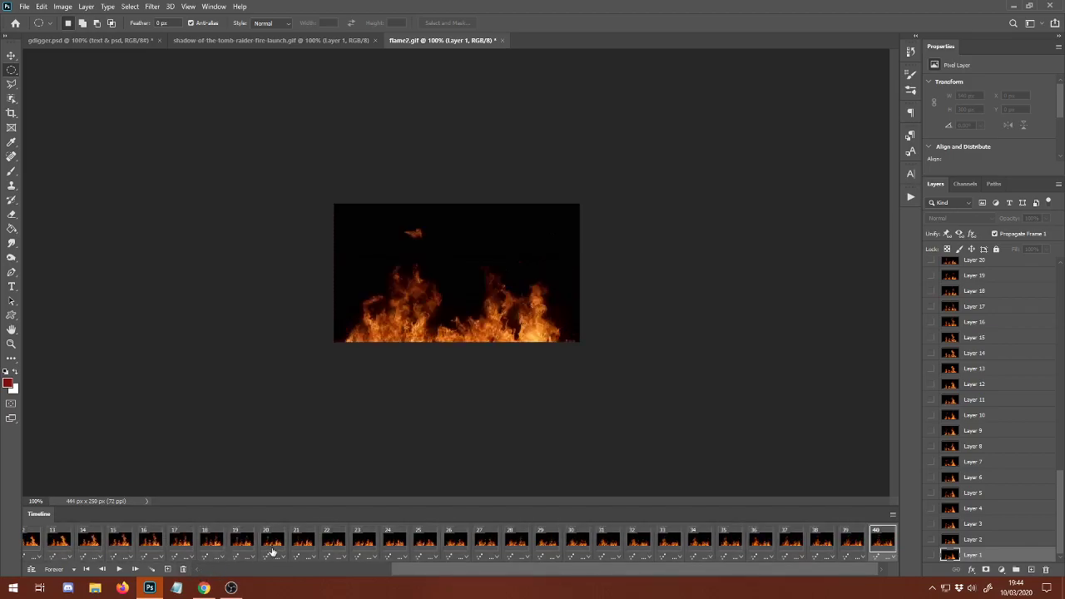
pyautogui.moveTo(489, 576); pyautogui.dragTo(117, 574)
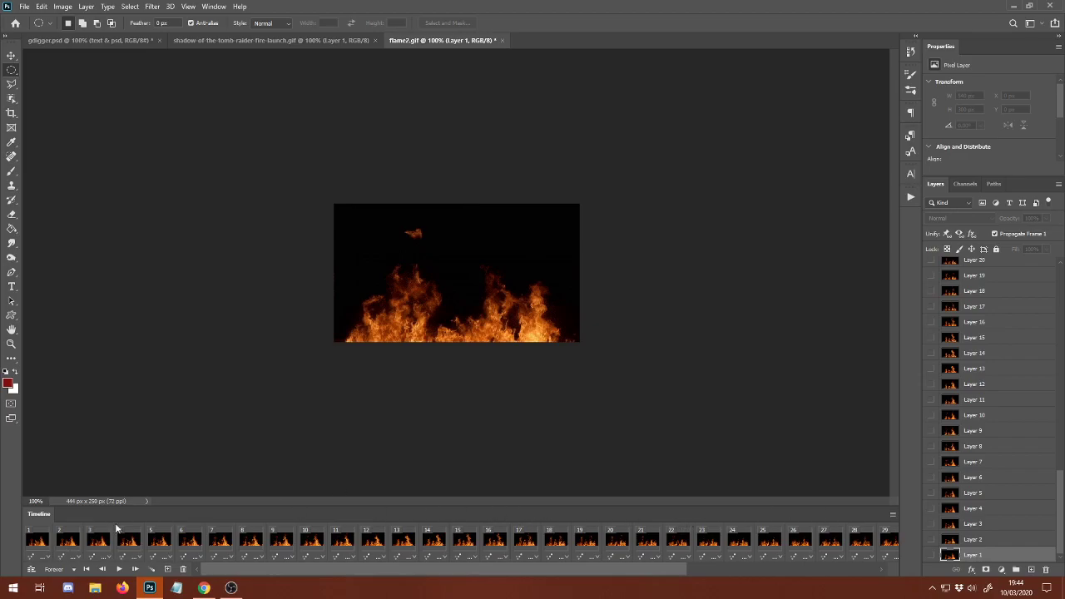
pyautogui.keyDown('shift'); pyautogui.click(44, 542); pyautogui.keyUp('shift')
# Delete Layers 41 to 68 from flame2.gif.
pyautogui.scroll(20, 1009, 530)
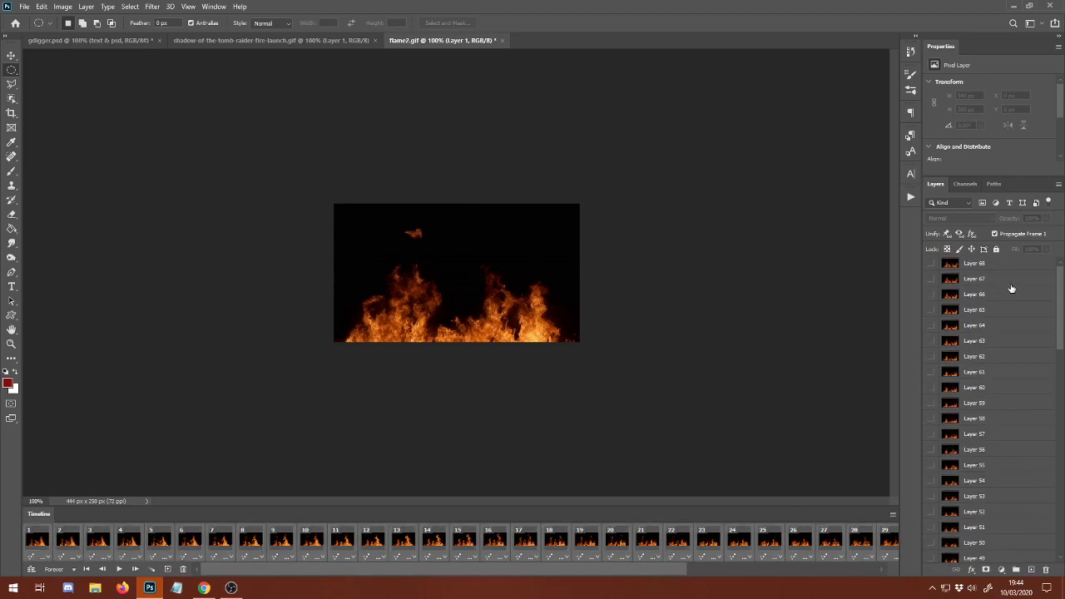
pyautogui.click(1000, 269)
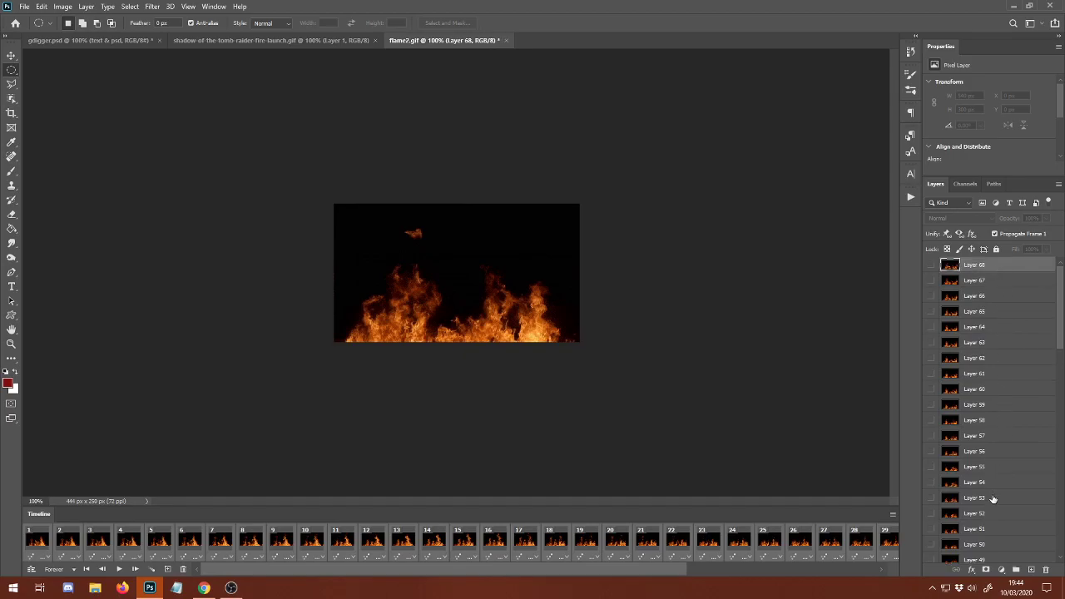
pyautogui.scroll(-3, 992, 499)
pyautogui.scroll(-3, 993, 499)
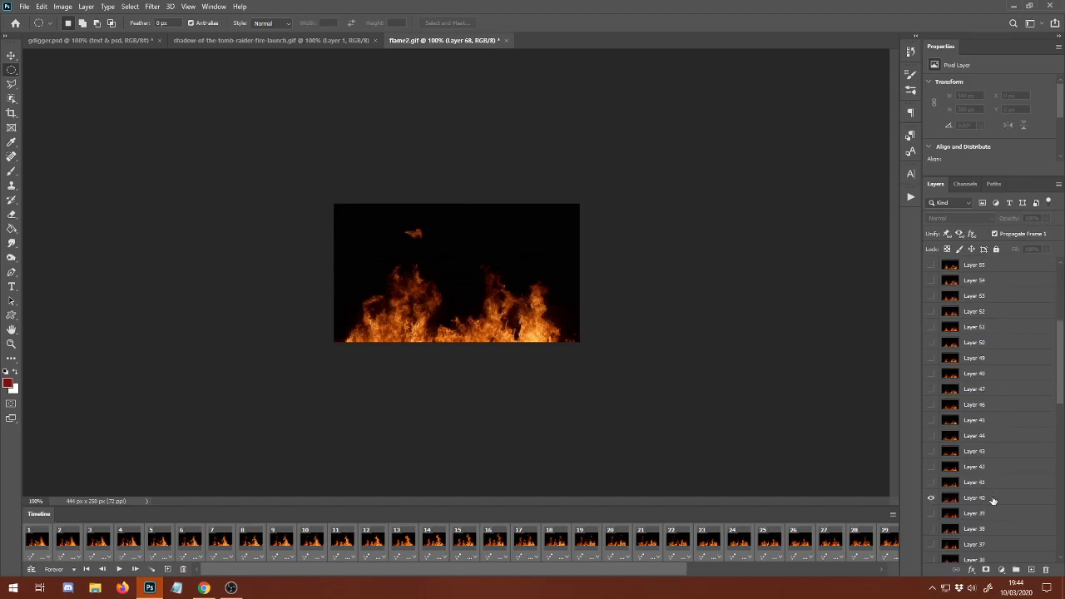
pyautogui.keyDown('shift'); pyautogui.click(990, 484); pyautogui.keyUp('shift')
pyautogui.click(1046, 569)
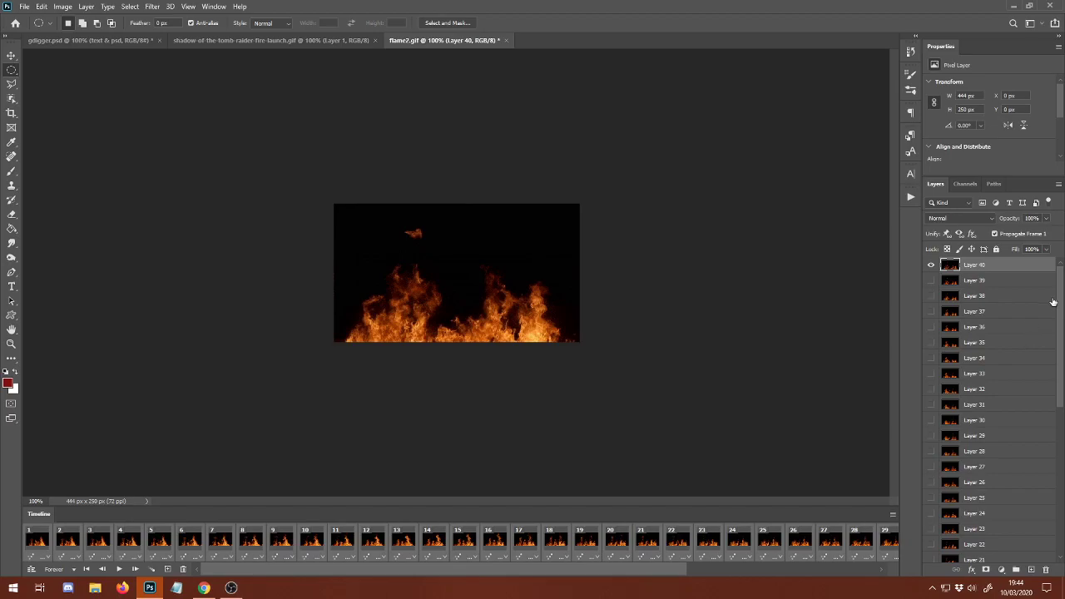
# Group Layers 1 to 40 of flame2.gif into a single layer group.
pyautogui.moveTo(1052, 303); pyautogui.dragTo(1055, 505)
pyautogui.keyDown('shift'); pyautogui.click(1012, 554); pyautogui.keyUp('shift')
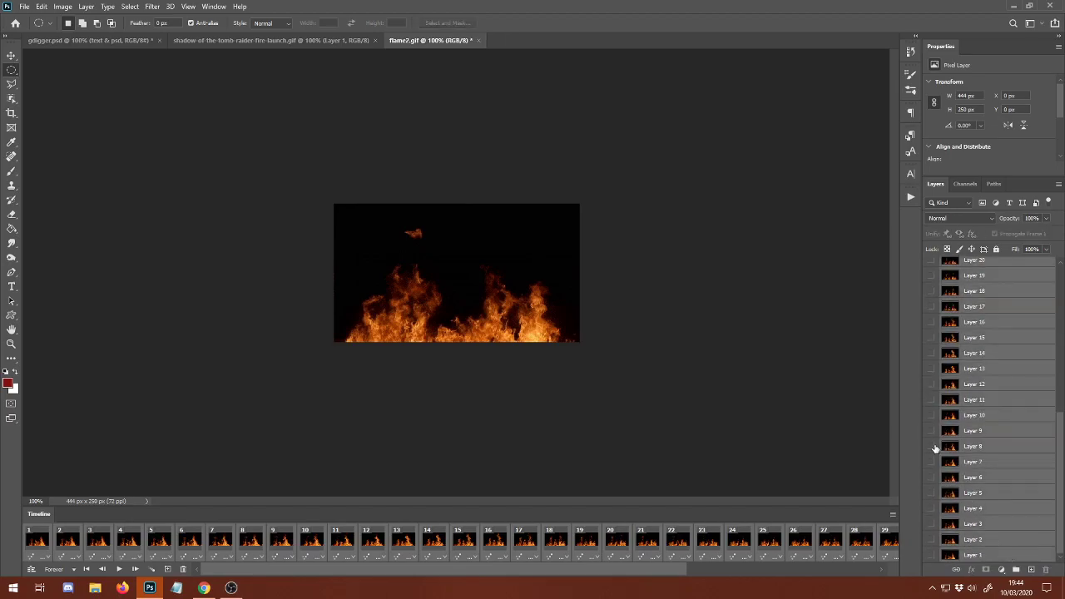
pyautogui.hotkey('ctrl', 'g')
# In shadow-of-the-tomb-raider-fire-launch.gif, select all 40 animation frames and put all the layers into one group.
pyautogui.click(323, 41)
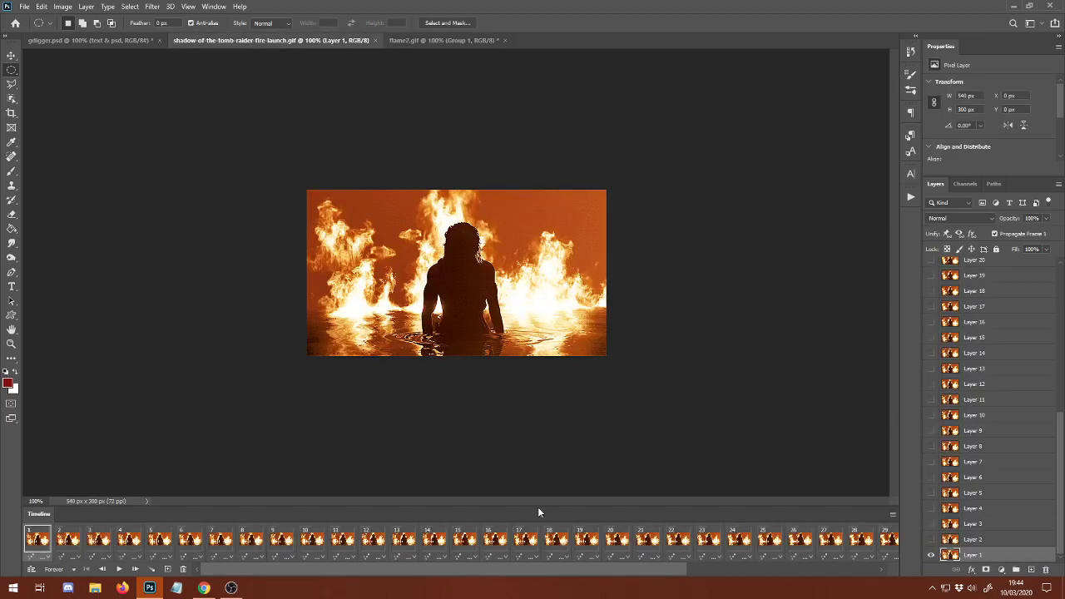
pyautogui.moveTo(657, 571); pyautogui.dragTo(873, 565)
pyautogui.keyDown('shift'); pyautogui.click(887, 541); pyautogui.keyUp('shift')
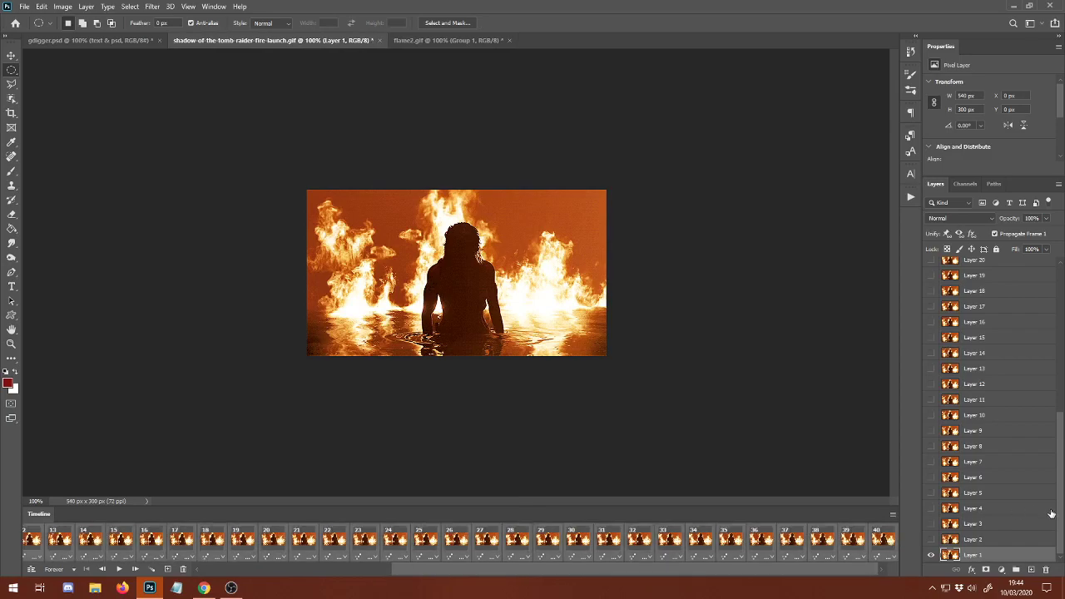
pyautogui.moveTo(1059, 512); pyautogui.dragTo(1059, 407)
pyautogui.hotkey('ctrl', 'alt', 'a')
pyautogui.hotkey('ctrl', 'g')
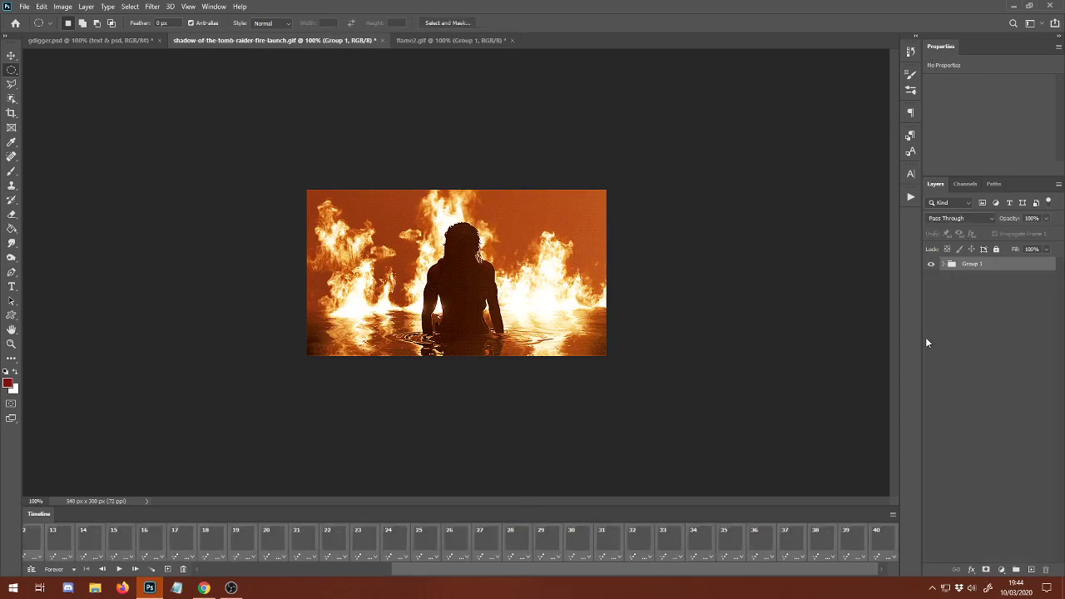
# Copy the layer group from shadow-of-the-tomb-raider-fire-launch.gif into gdigger.psd and close the source GIF.
pyautogui.click(99, 39)
pyautogui.moveTo(275, 39); pyautogui.dragTo(238, 107)
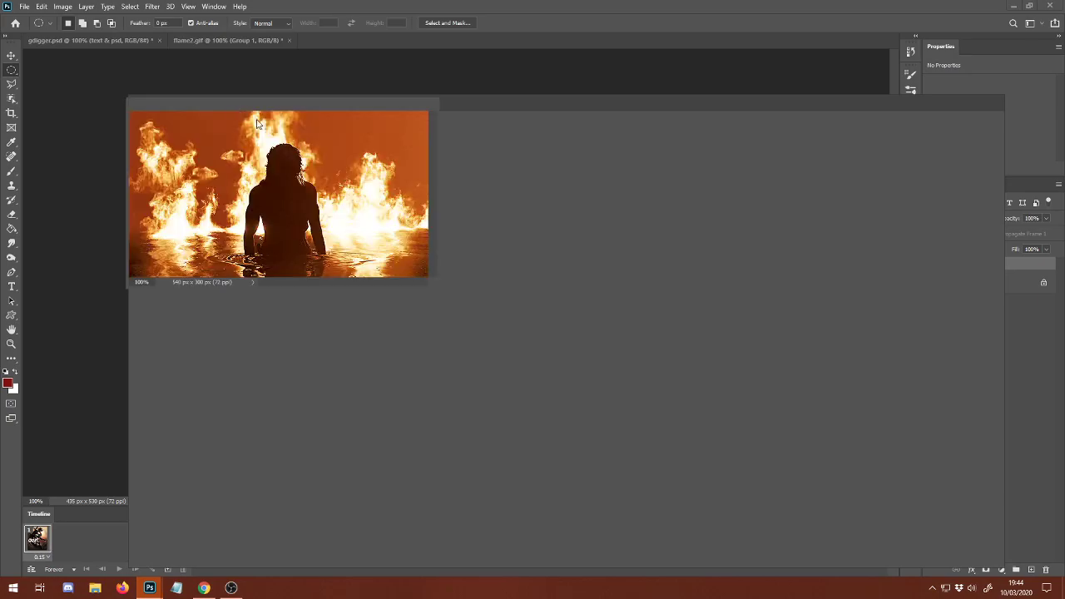
pyautogui.moveTo(964, 263); pyautogui.dragTo(591, 299)
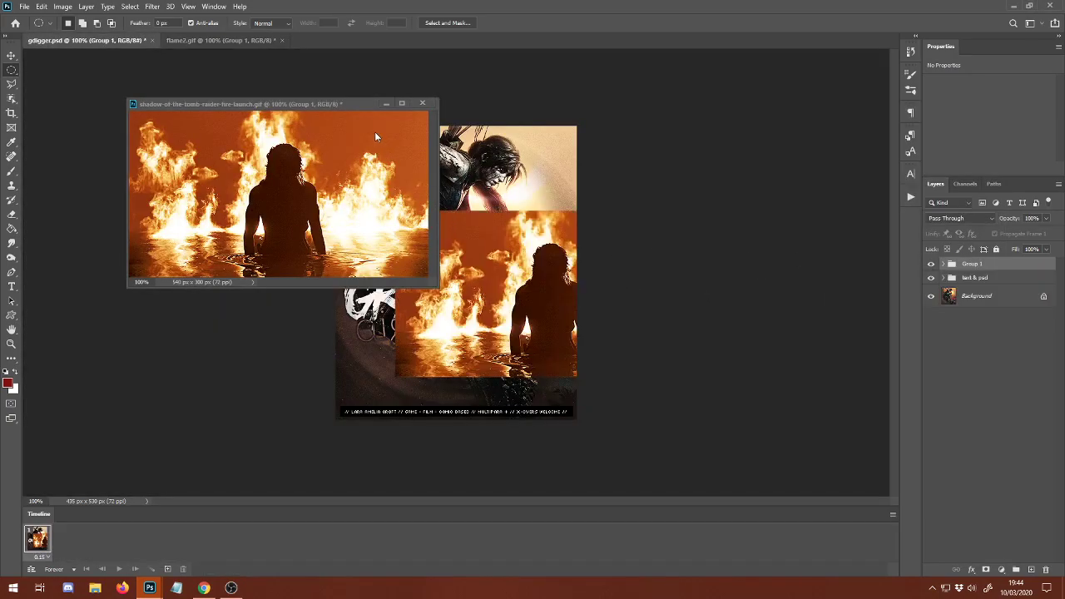
pyautogui.click(422, 105)
pyautogui.click(541, 216)
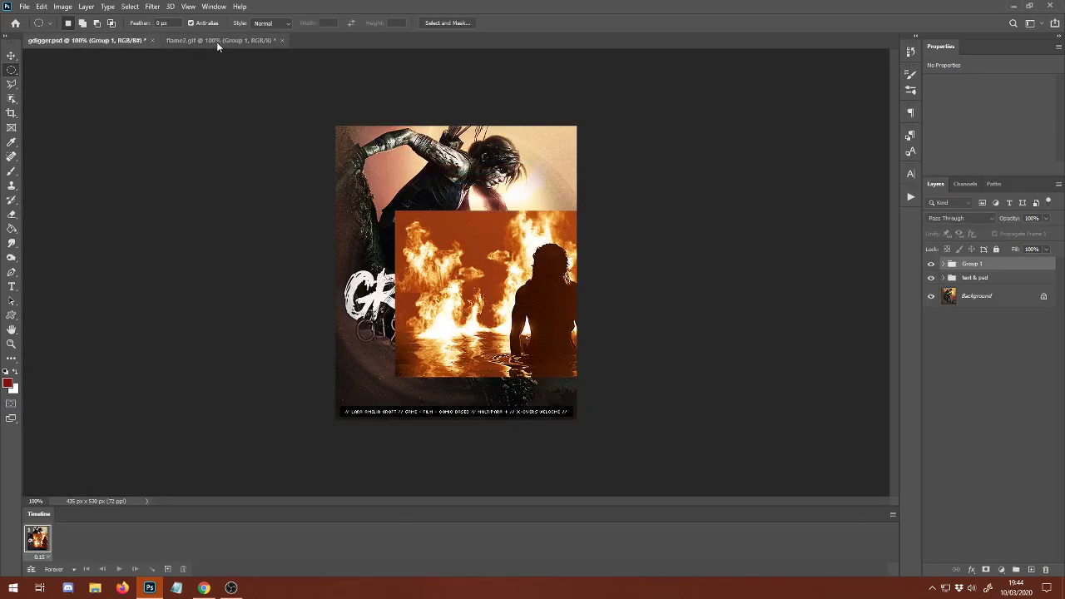
# Copy the flame2.gif layer group into gdigger.psd above the other groups and close flame2.gif.
pyautogui.moveTo(219, 40); pyautogui.dragTo(224, 79)
pyautogui.moveTo(959, 264); pyautogui.dragTo(481, 266)
pyautogui.click(403, 76)
pyautogui.click(529, 219)
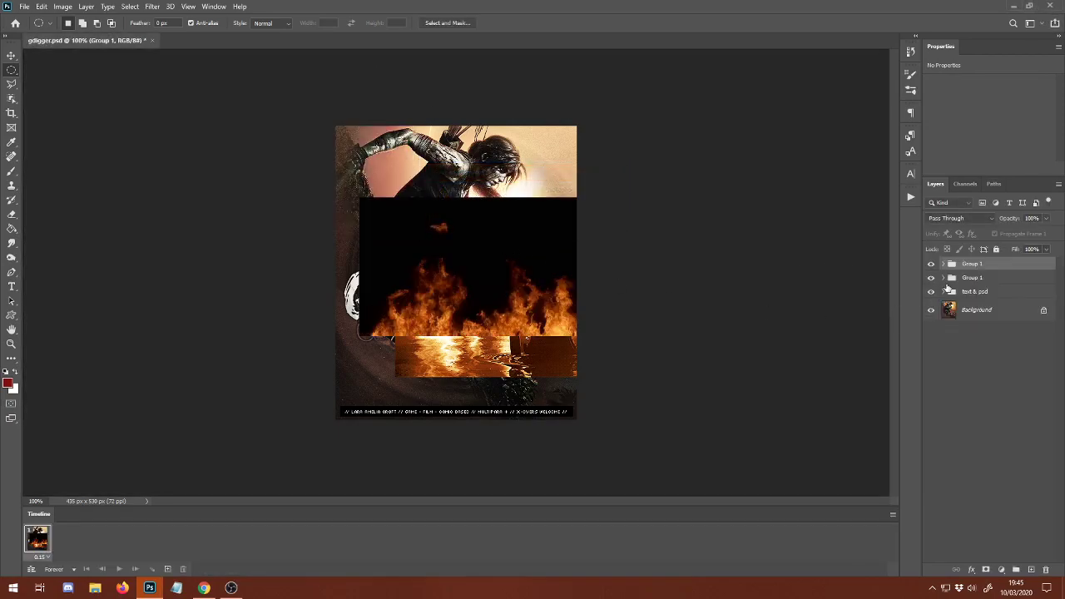
# With the flame group hidden, scale the silhouette fire group to about 81% and fit it across the poster directly above the caption bar.
pyautogui.click(953, 277)
pyautogui.hotkey('ctrl', 't')
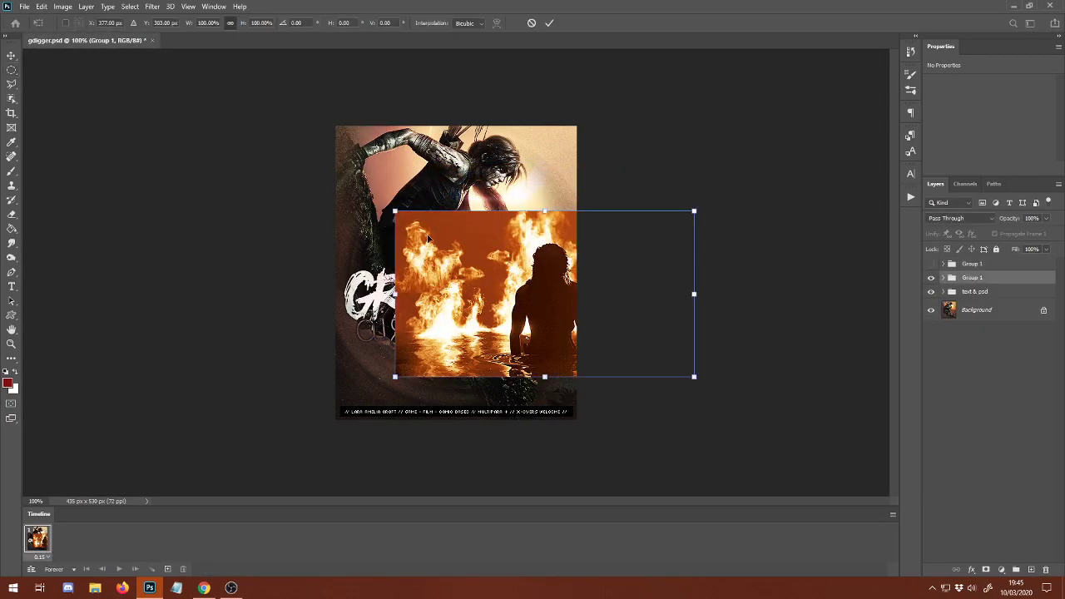
pyautogui.moveTo(393, 208); pyautogui.dragTo(452, 239)
pyautogui.moveTo(531, 281); pyautogui.dragTo(402, 315)
pyautogui.press('Return')
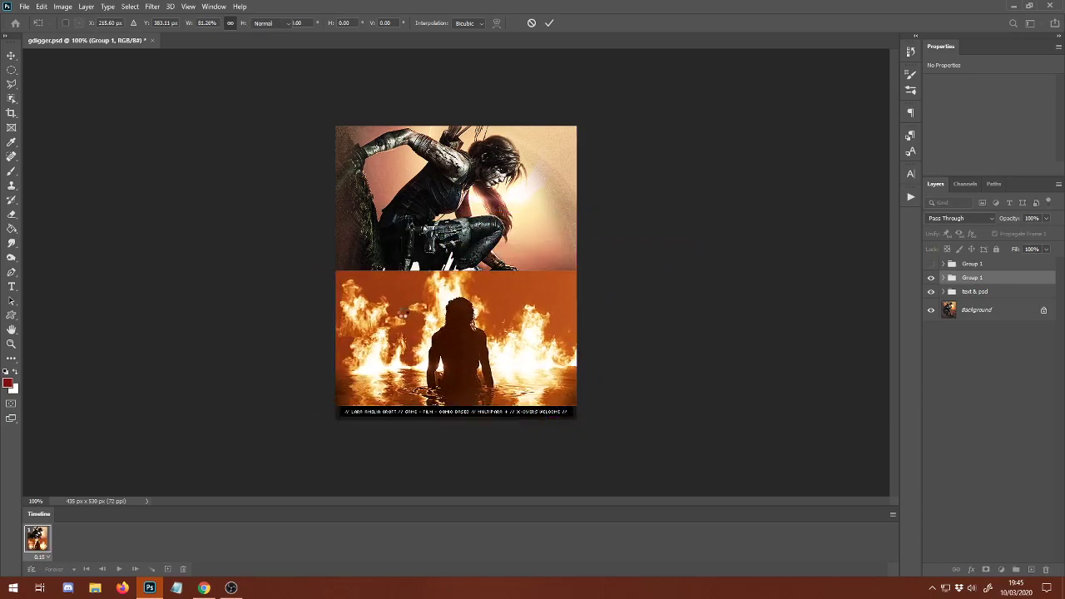
pyautogui.press('m')
# Show the flame group again and move it to the lower part of the poster, directly above the caption bar.
pyautogui.click(931, 264)
pyautogui.click(982, 264)
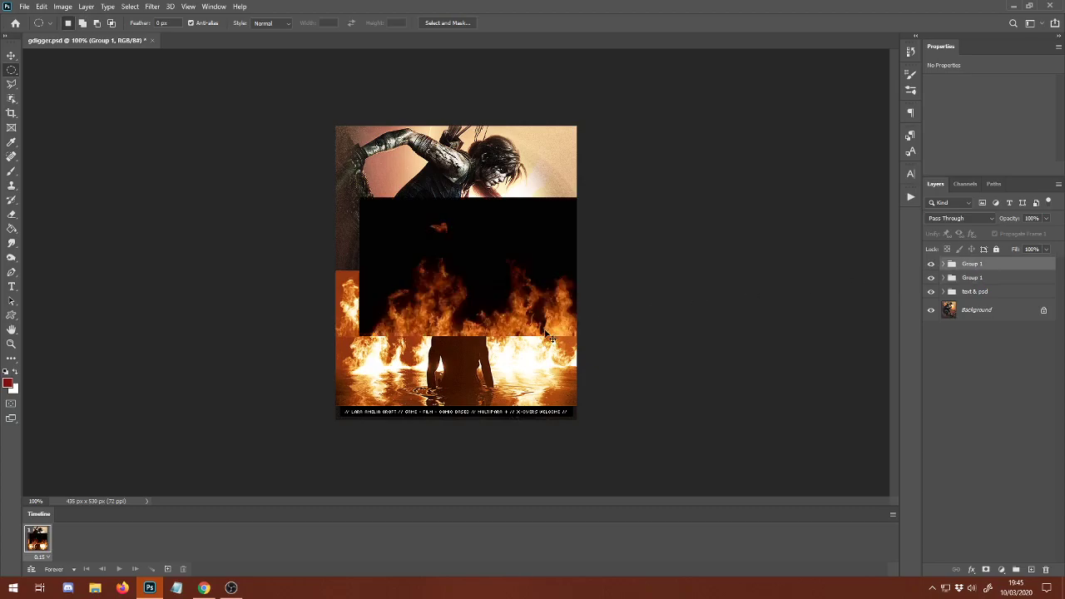
pyautogui.hotkey('ctrl', 't')
pyautogui.moveTo(518, 312); pyautogui.dragTo(494, 374)
pyautogui.press('Return')
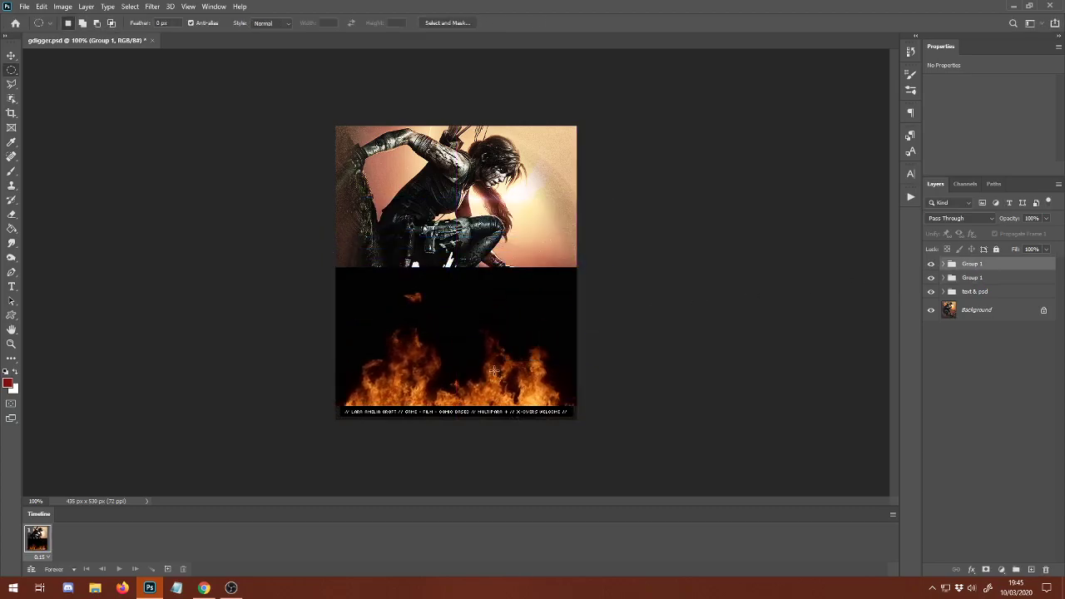
# Try the Lighten blend mode on the flame group and settle on Screen.
pyautogui.click(963, 218)
pyautogui.click(951, 320)
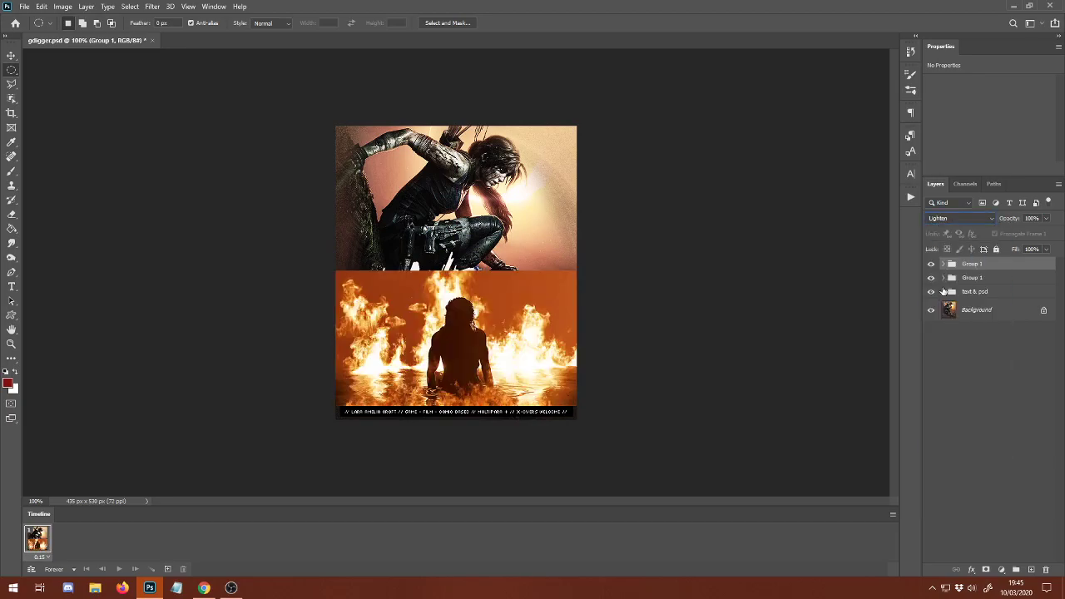
pyautogui.click(964, 218)
pyautogui.click(958, 329)
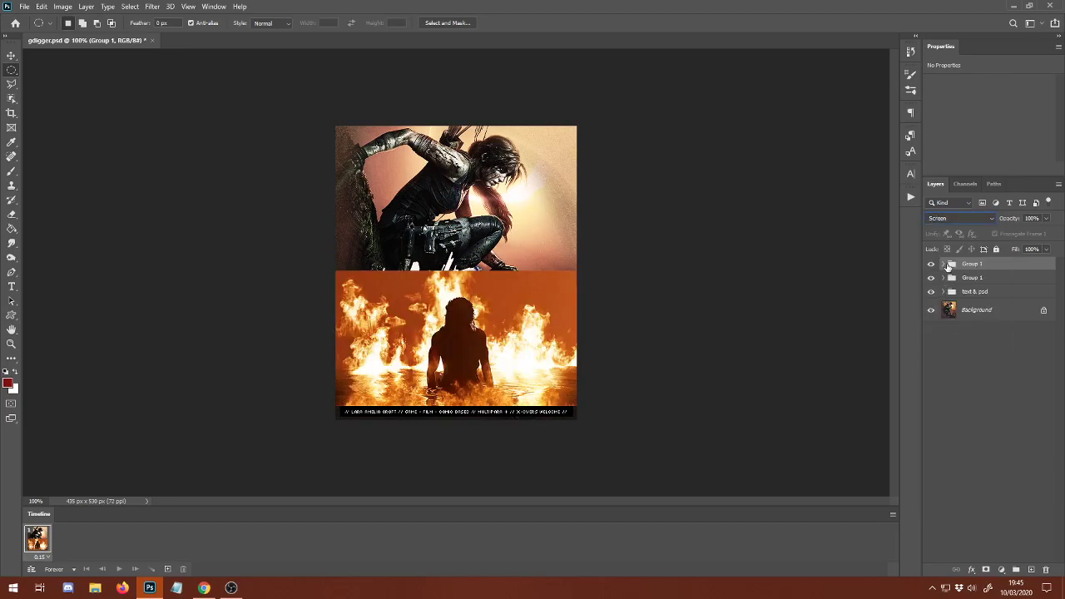
# In the flame group, hide Layer 40 and make Layer 1 visible, leaving the group collapsed.
pyautogui.click(944, 264)
pyautogui.click(934, 282)
pyautogui.click(934, 282)
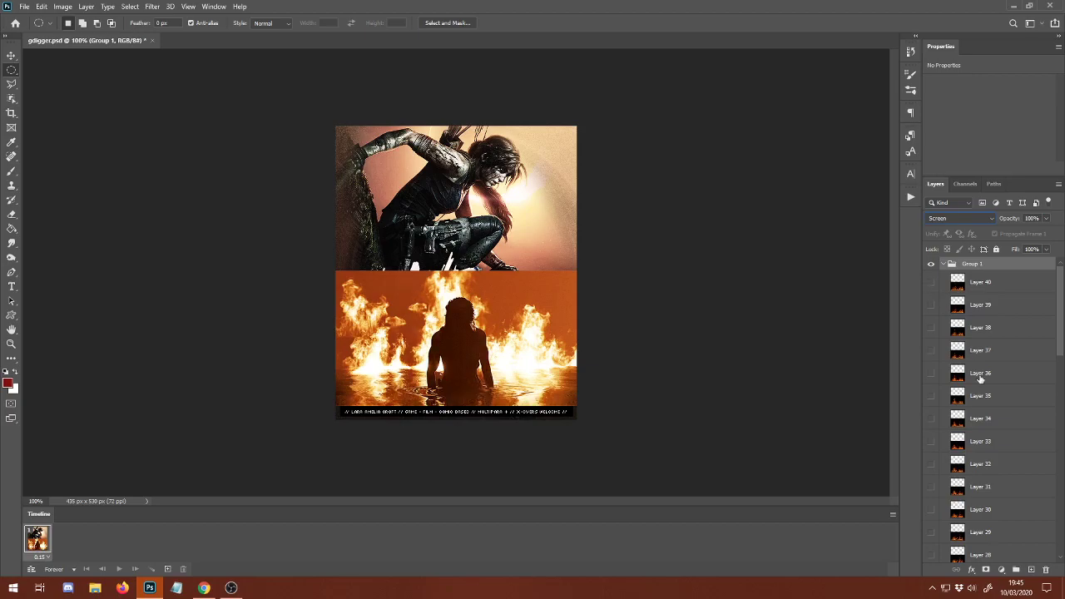
pyautogui.scroll(-15, 979, 376)
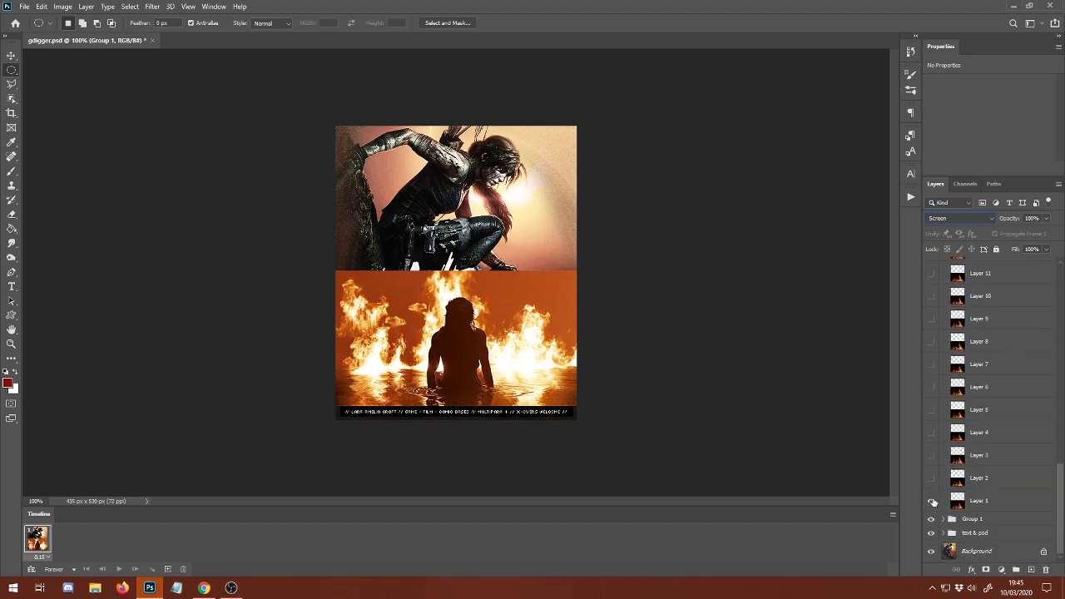
pyautogui.click(931, 500)
pyautogui.moveTo(1060, 495); pyautogui.dragTo(1048, 223)
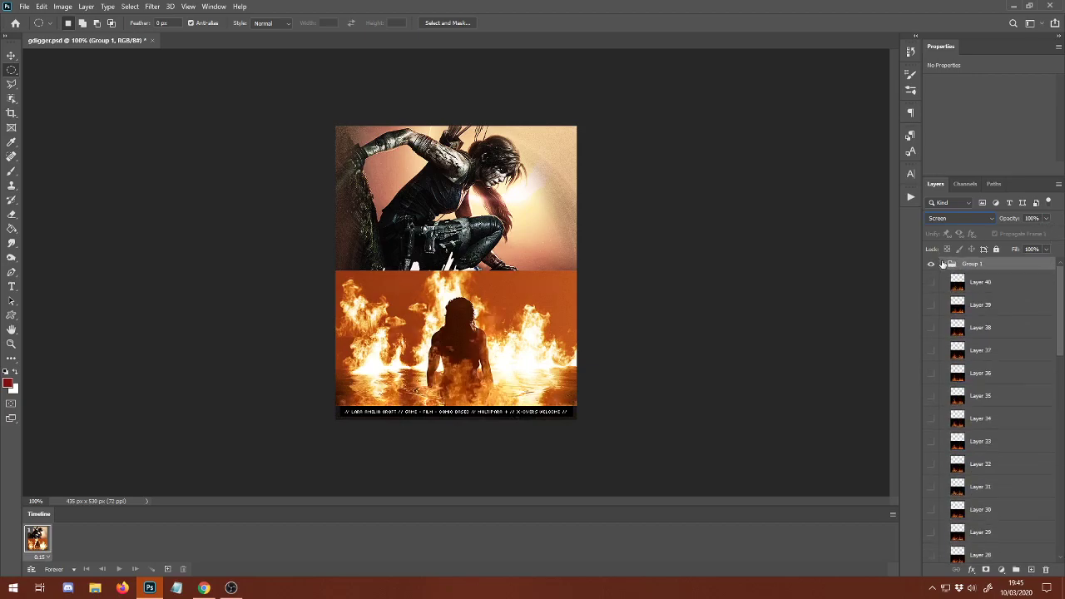
pyautogui.click(942, 264)
# Check the flame effect with its group hidden and shown, and set the silhouette fire group's blend mode to Normal.
pyautogui.click(931, 265)
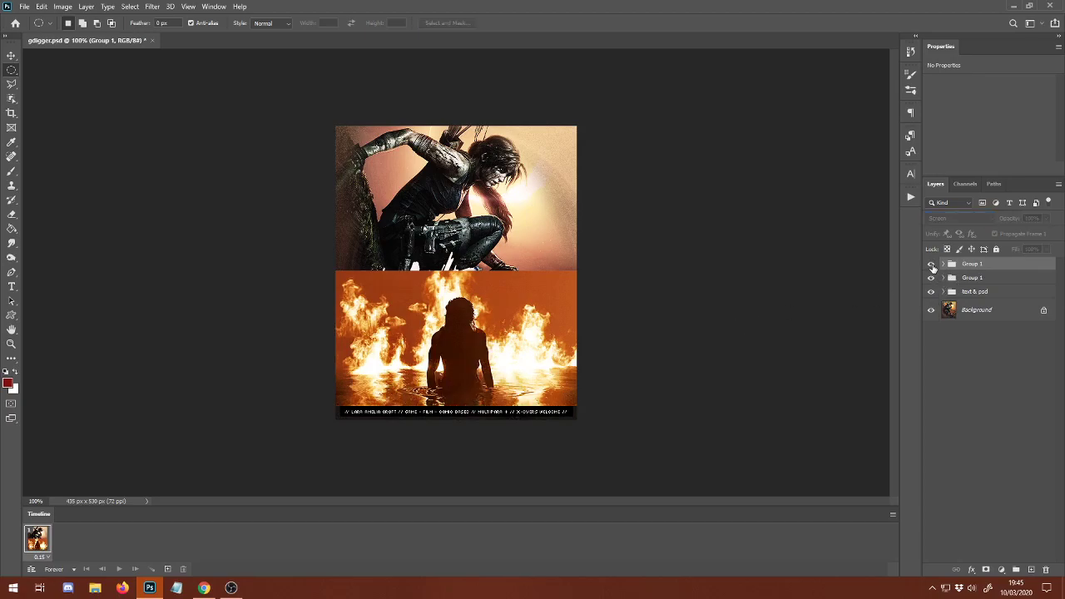
pyautogui.click(932, 265)
pyautogui.click(972, 277)
pyautogui.click(957, 218)
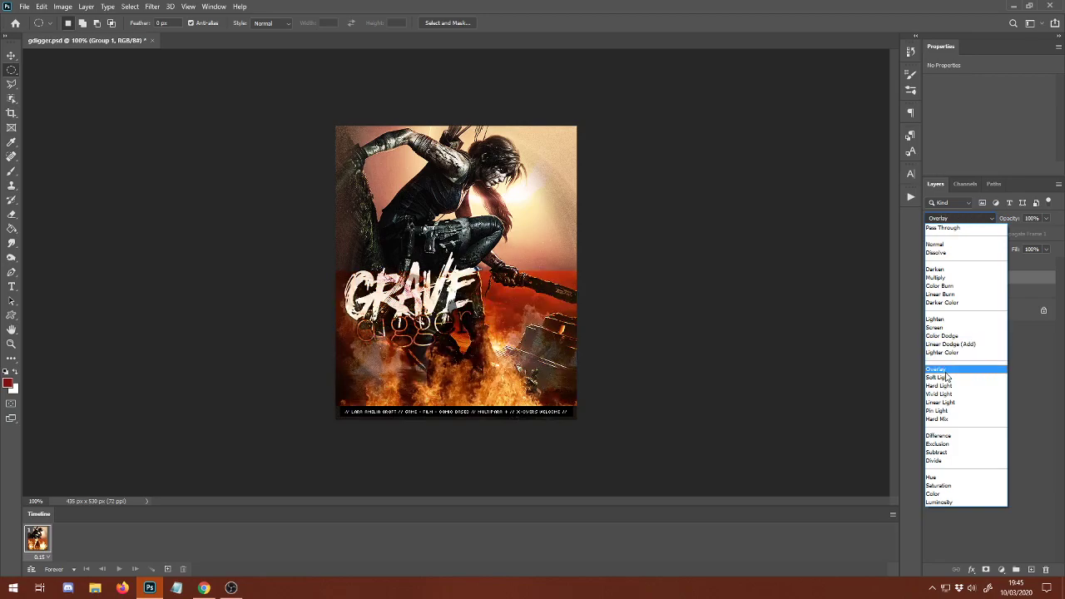
pyautogui.click(945, 245)
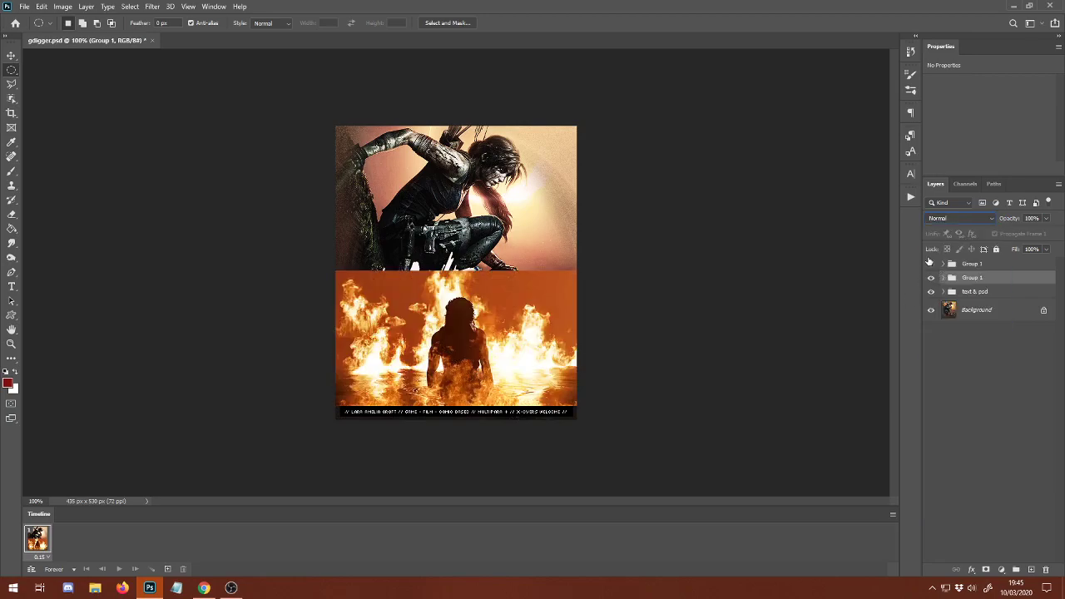
# Hide the flame group and mask the silhouette fire group to a circular selection around the figure.
pyautogui.click(930, 263)
pyautogui.moveTo(391, 281); pyautogui.dragTo(509, 400)
pyautogui.moveTo(415, 292); pyautogui.dragTo(466, 364)
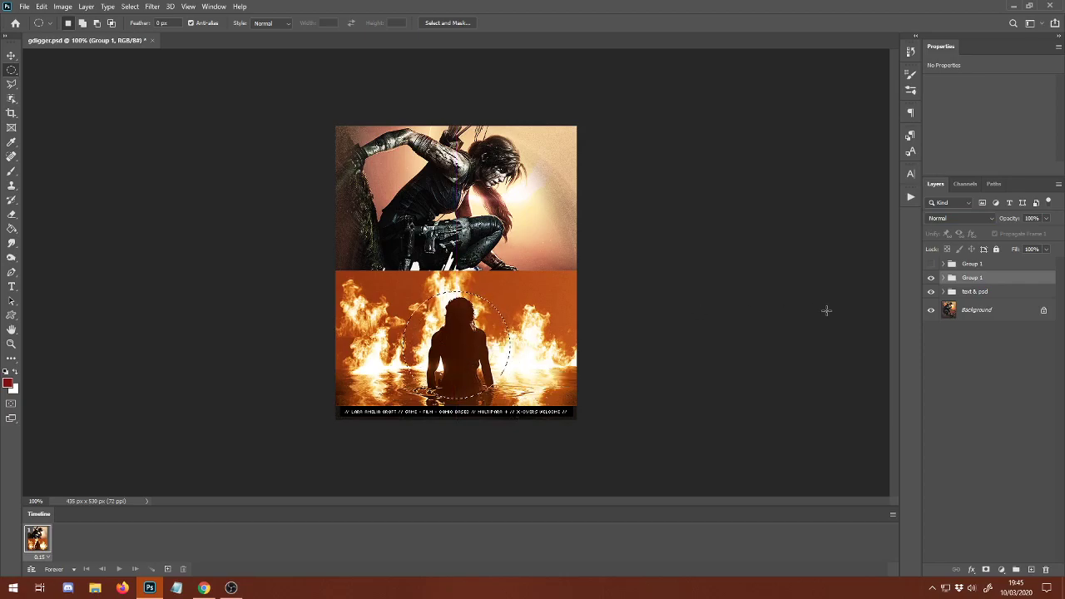
pyautogui.click(986, 569)
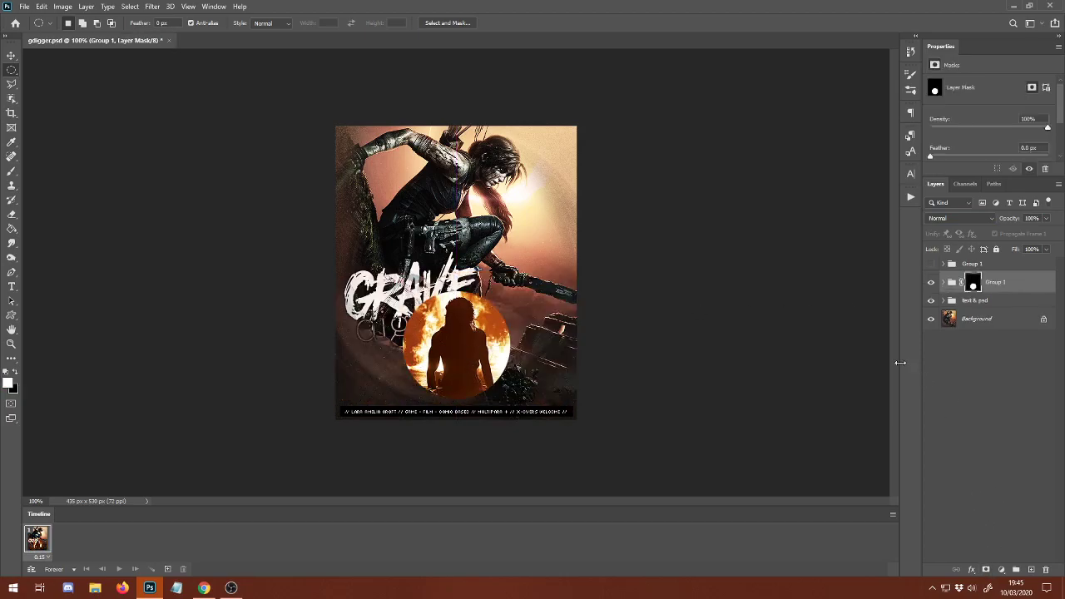
# Add a 6 px black outside Stroke to the circular silhouette group, with Normal blend mode and 100% opacity.
pyautogui.doubleClick(1020, 283)
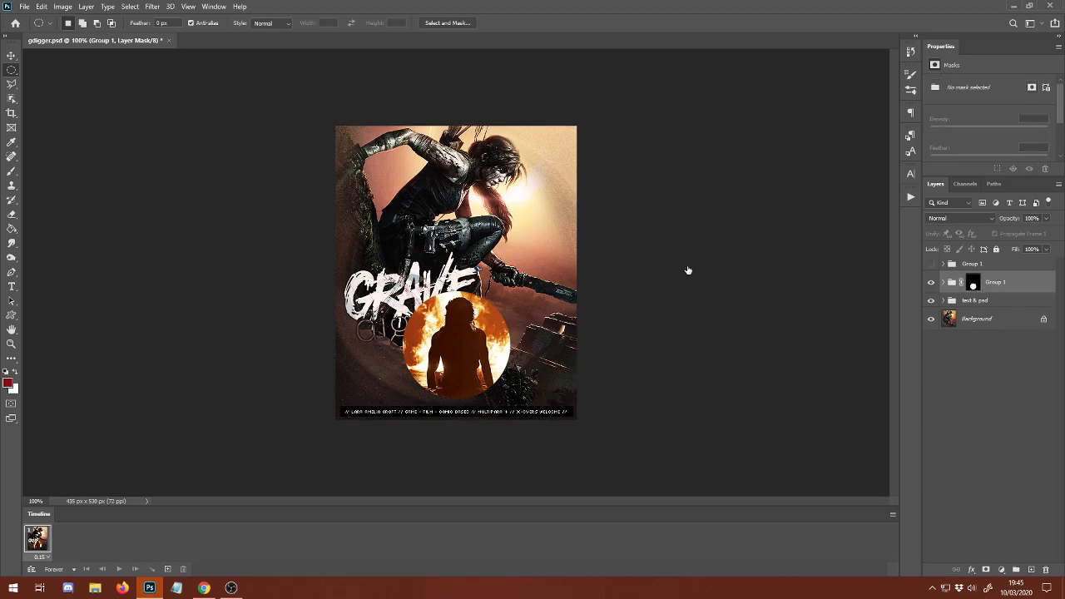
pyautogui.click(611, 241)
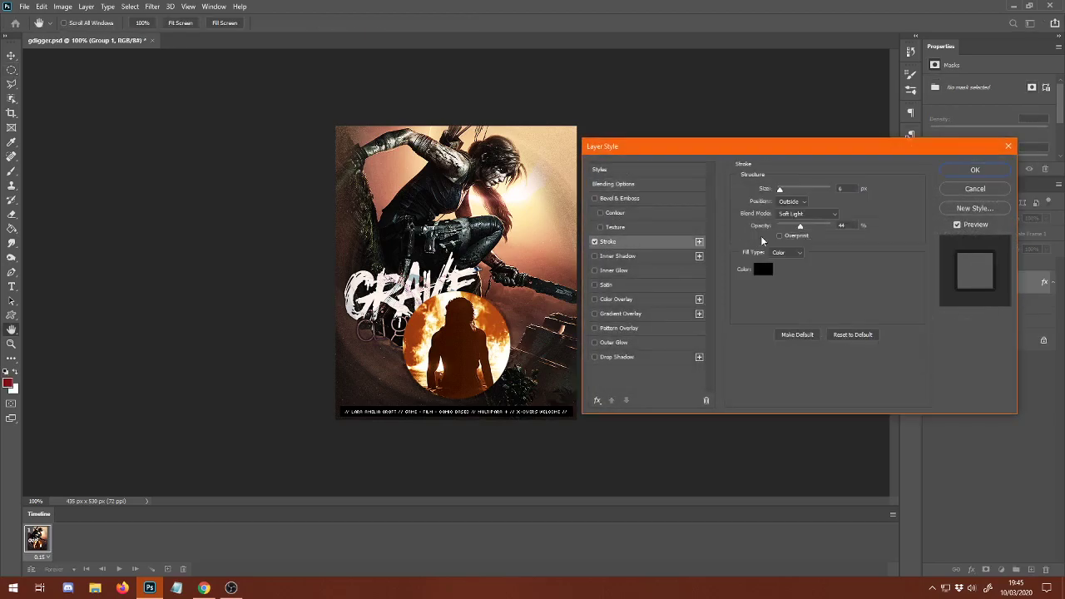
pyautogui.click(793, 214)
pyautogui.click(793, 214)
pyautogui.moveTo(801, 228); pyautogui.dragTo(885, 232)
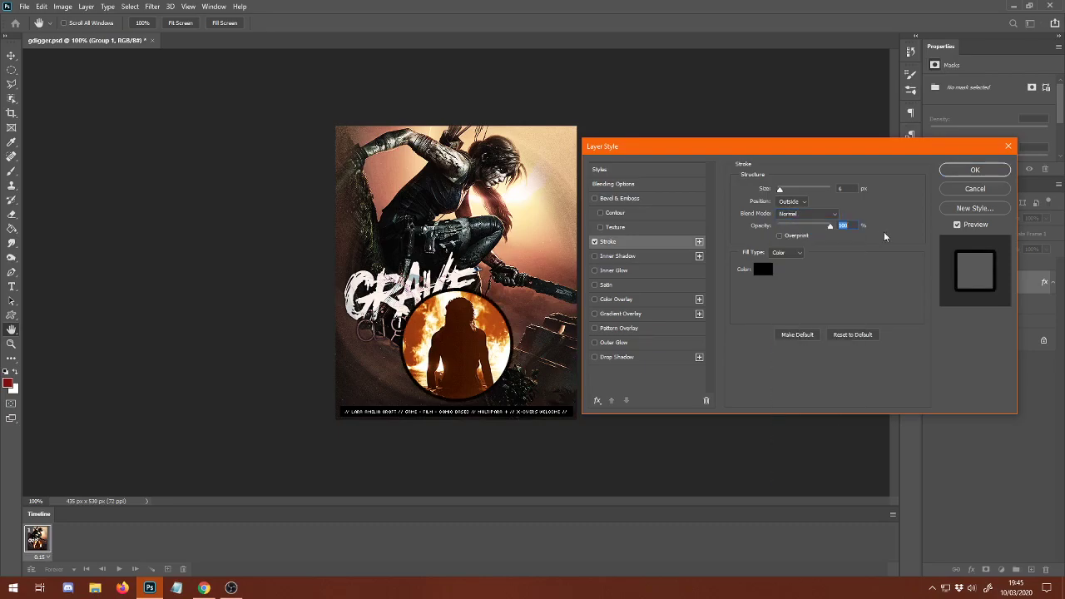
pyautogui.click(968, 176)
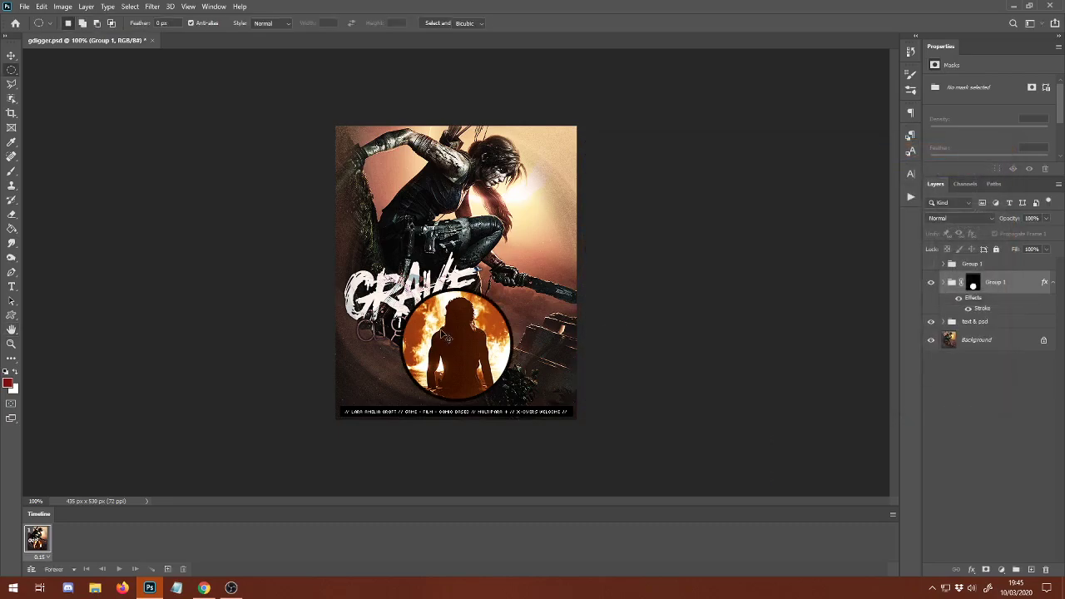
# Scale down the circular silhouette group and place it in the poster's lower right area, just above the caption bar.
pyautogui.hotkey('ctrl', 't')
pyautogui.moveTo(331, 268); pyautogui.dragTo(382, 298)
pyautogui.moveTo(469, 344); pyautogui.dragTo(520, 296)
pyautogui.moveTo(509, 333); pyautogui.dragTo(488, 351)
pyautogui.moveTo(495, 298); pyautogui.dragTo(494, 306)
pyautogui.press('Return')
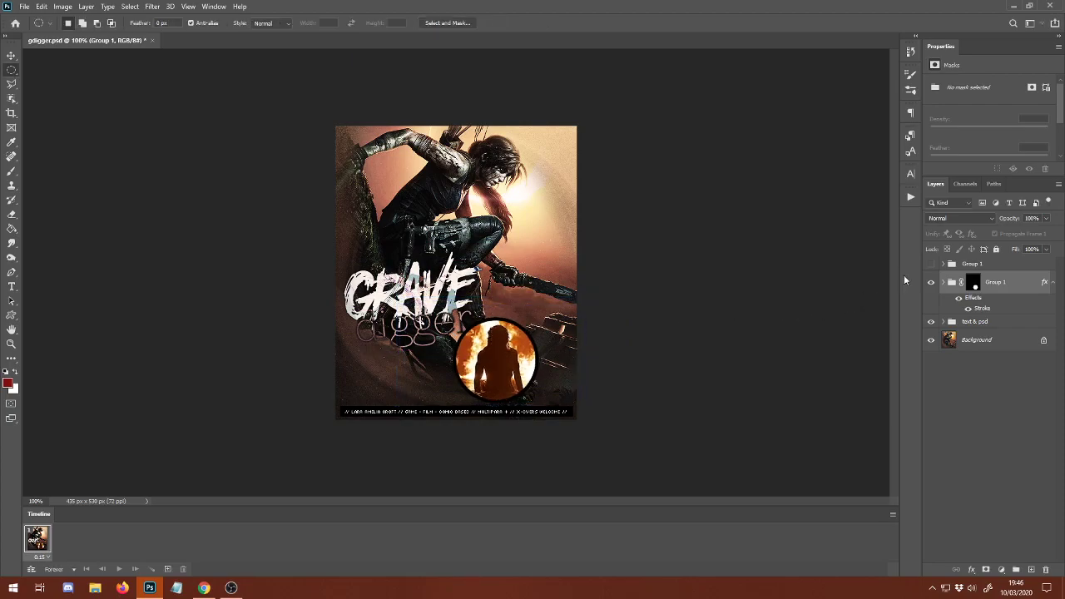
# Show the flame group again and flip it horizontally.
pyautogui.click(929, 264)
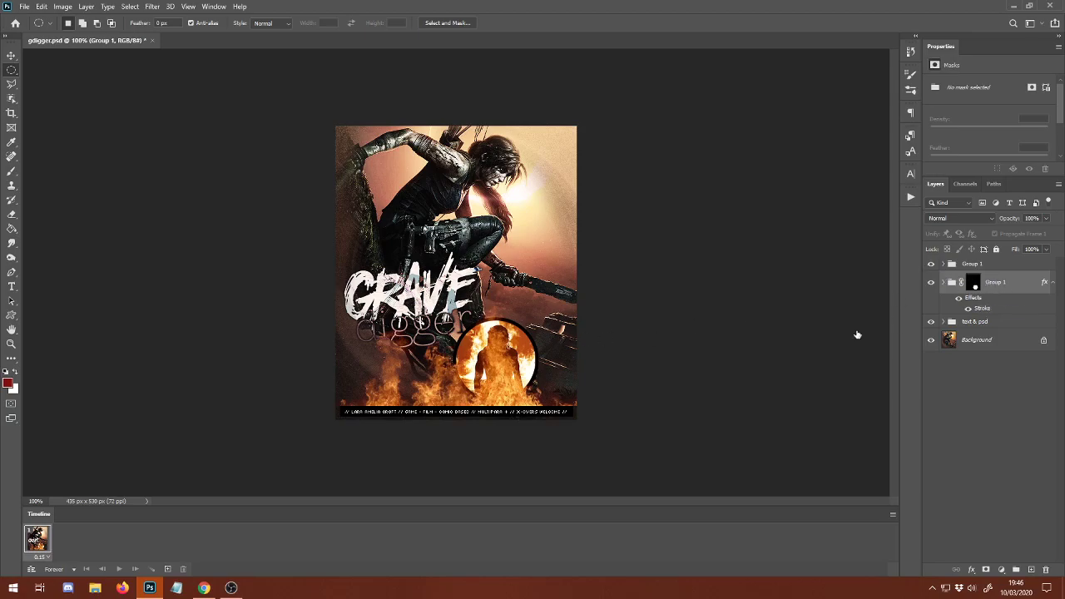
pyautogui.hotkey('ctrl', 't')
pyautogui.press('Return')
pyautogui.click(965, 265)
pyautogui.hotkey('ctrl', 't')
pyautogui.rightClick(471, 353)
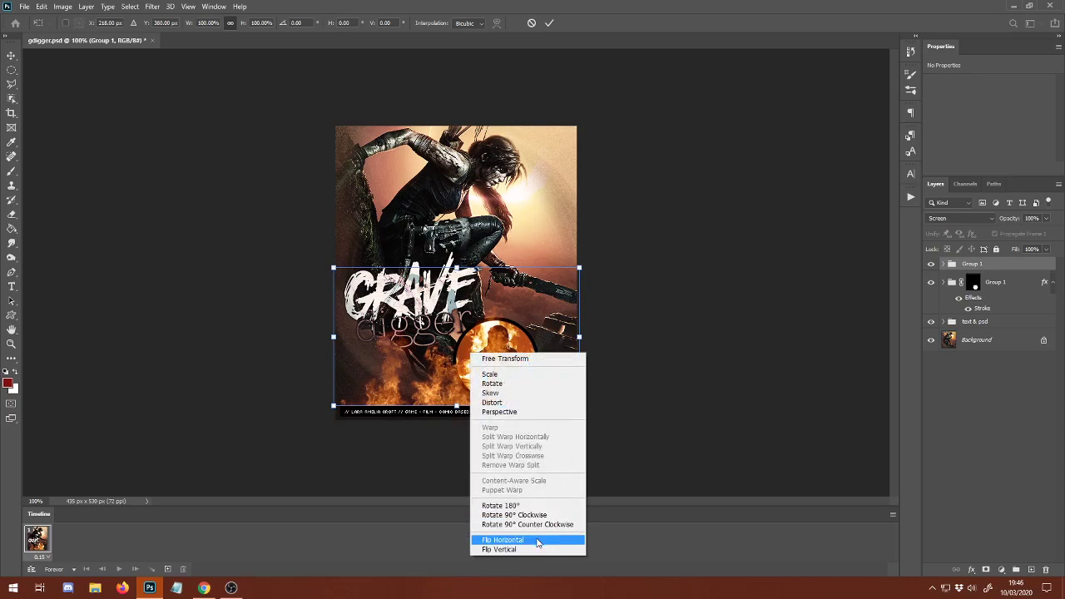
pyautogui.click(538, 542)
pyautogui.press('Return')
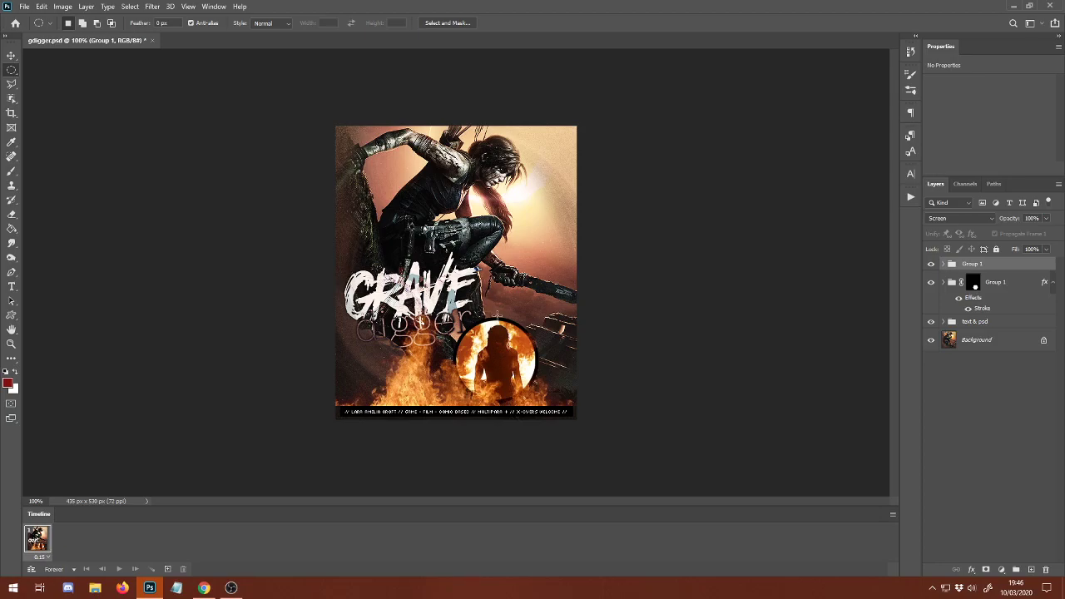
pyautogui.click(28, 7)
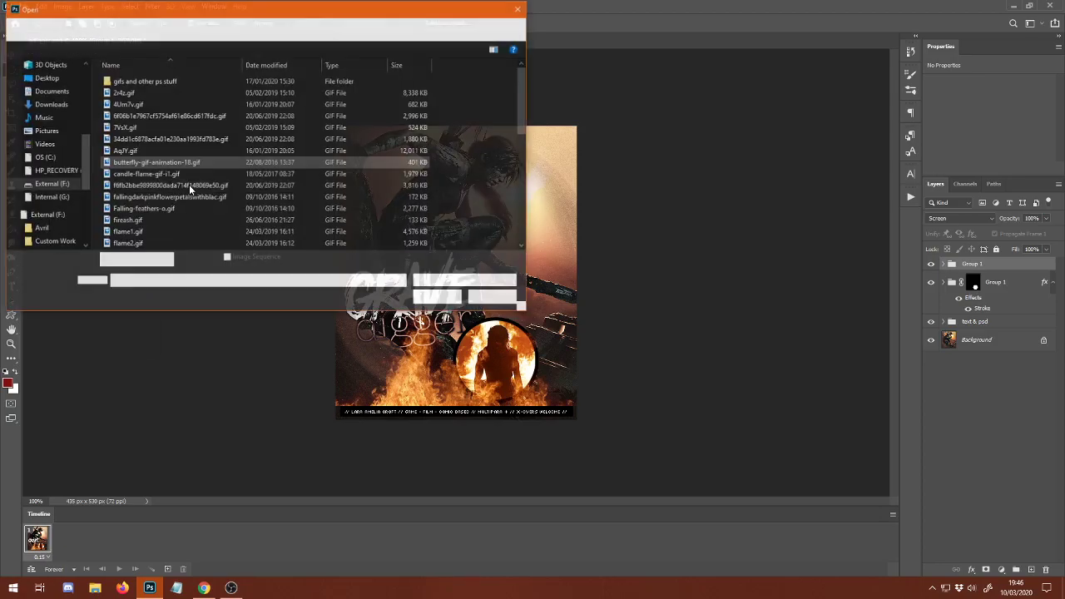
pyautogui.scroll(-5, 54, 200)
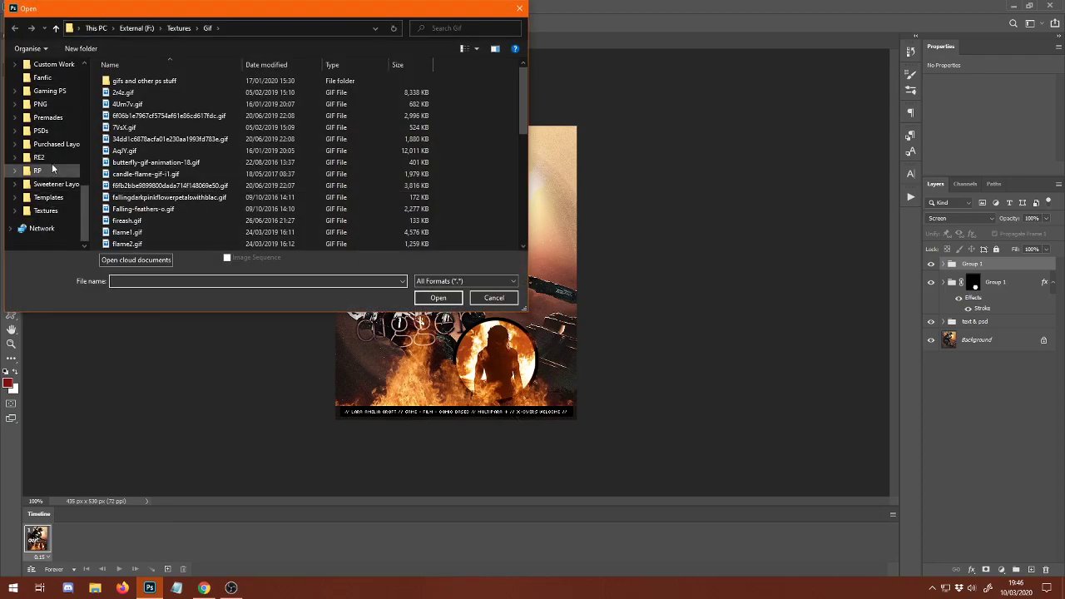
pyautogui.click(42, 171)
pyautogui.doubleClick(203, 111)
pyautogui.doubleClick(171, 110)
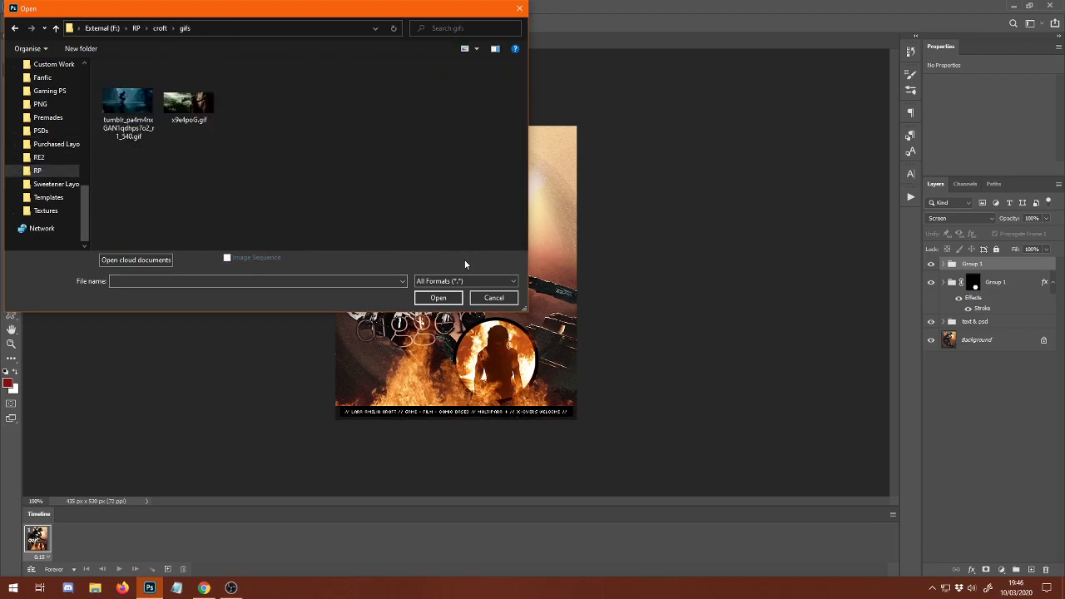
pyautogui.click(493, 298)
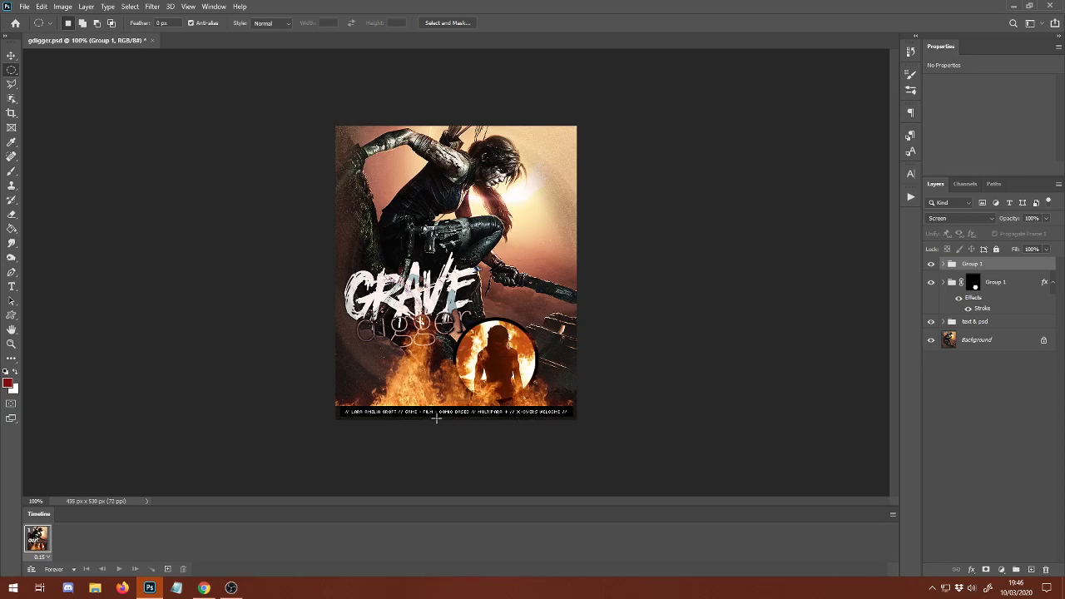
# Make animation frames from the layers and delete frames 1 to 12, leaving the silhouette frames first.
pyautogui.click(892, 515)
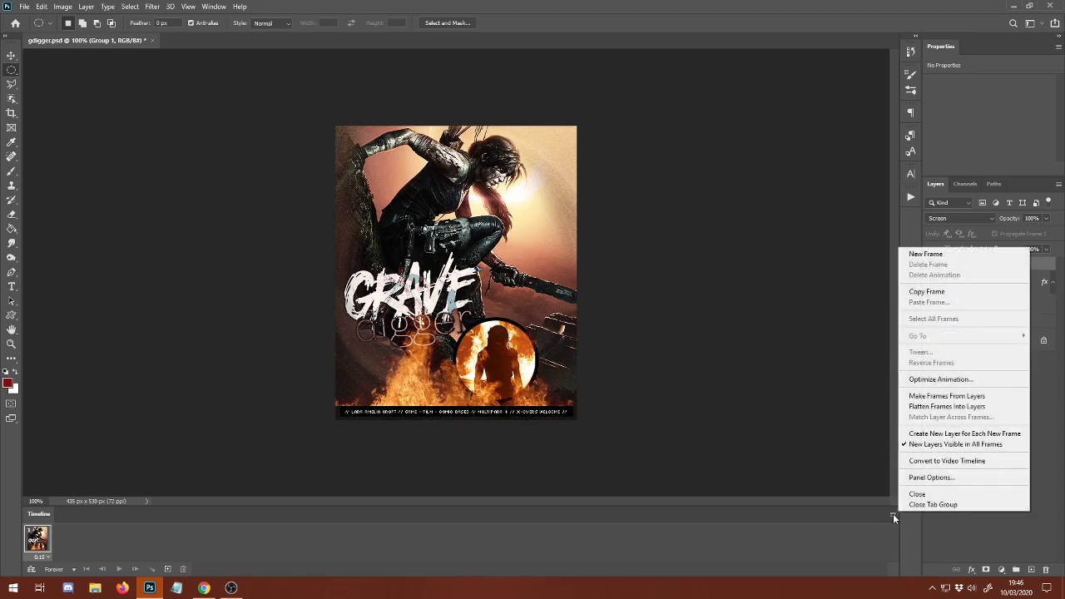
pyautogui.click(973, 395)
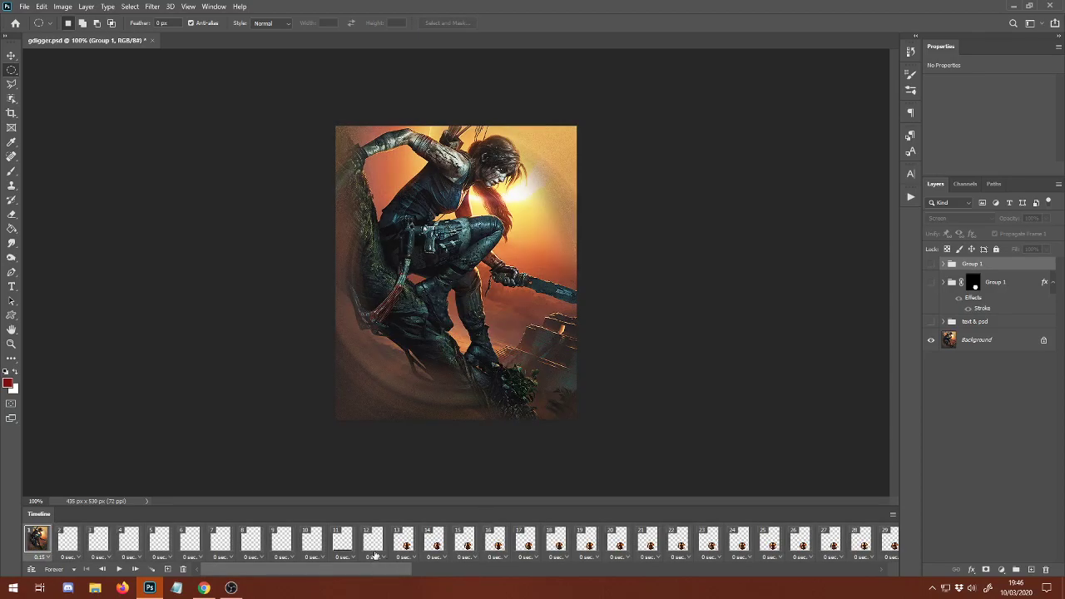
pyautogui.keyDown('shift'); pyautogui.click(373, 543); pyautogui.keyUp('shift')
pyautogui.click(183, 570)
# Delete the flame-only frames 41 to 80 from the animation.
pyautogui.moveTo(258, 570); pyautogui.dragTo(457, 572)
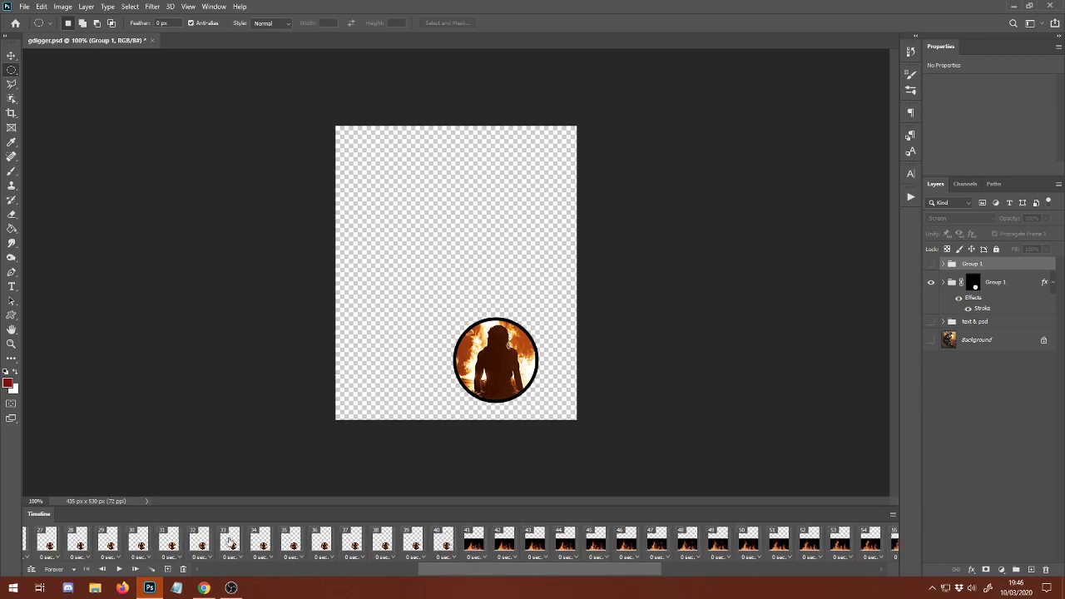
pyautogui.click(464, 546)
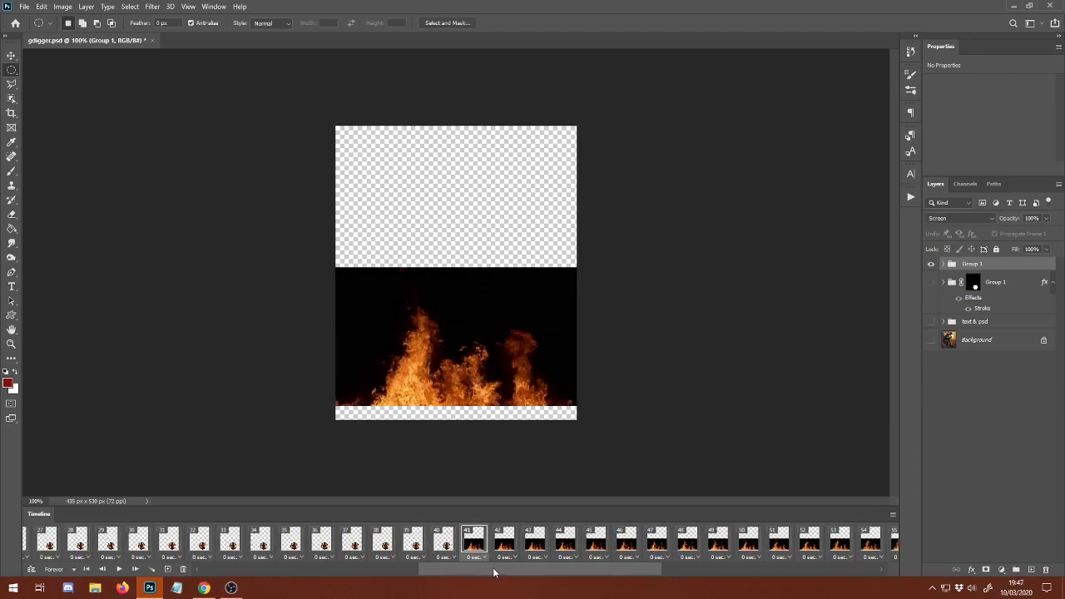
pyautogui.moveTo(483, 572); pyautogui.dragTo(863, 545)
pyautogui.keyDown('shift'); pyautogui.click(880, 543); pyautogui.keyUp('shift')
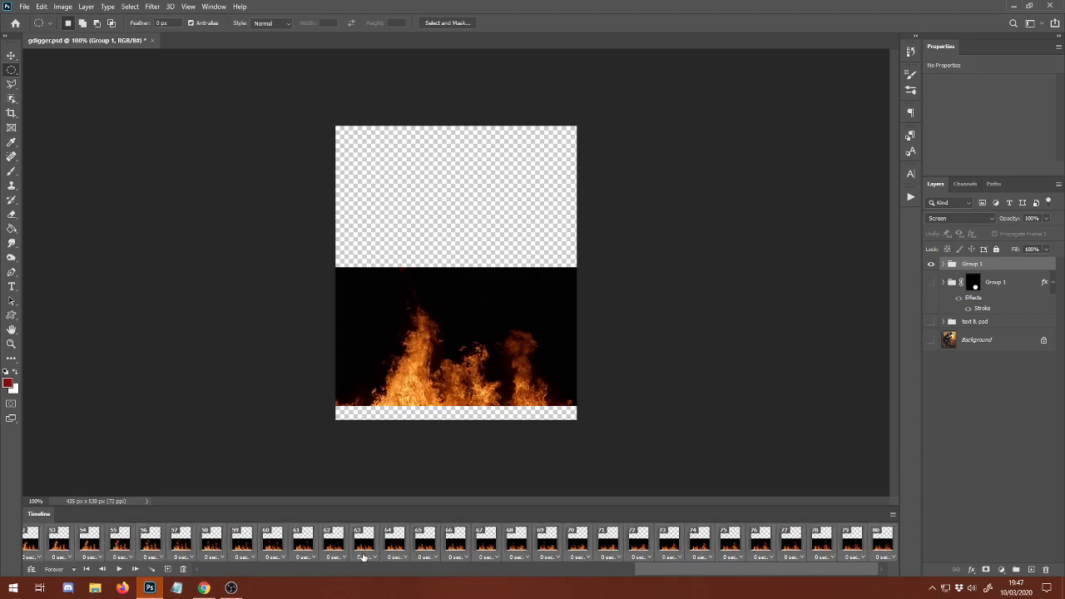
pyautogui.click(183, 569)
pyautogui.moveTo(441, 572); pyautogui.dragTo(233, 569)
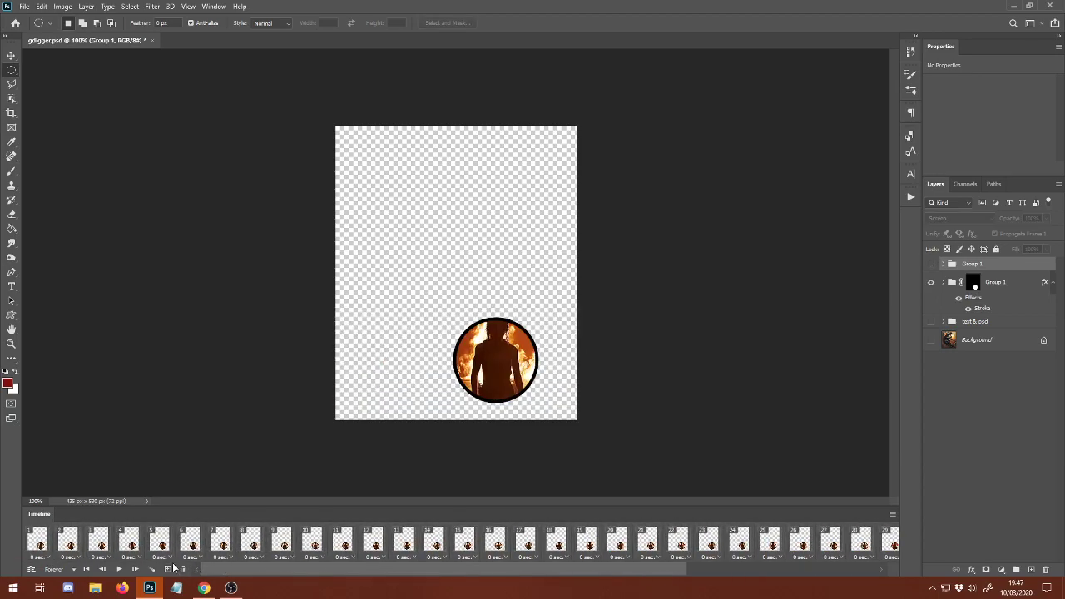
# With all frames selected, show the Background, text & psd and flame groups, and move text & psd to the top of the layer stack.
pyautogui.keyDown('shift'); pyautogui.click(43, 534); pyautogui.keyUp('shift')
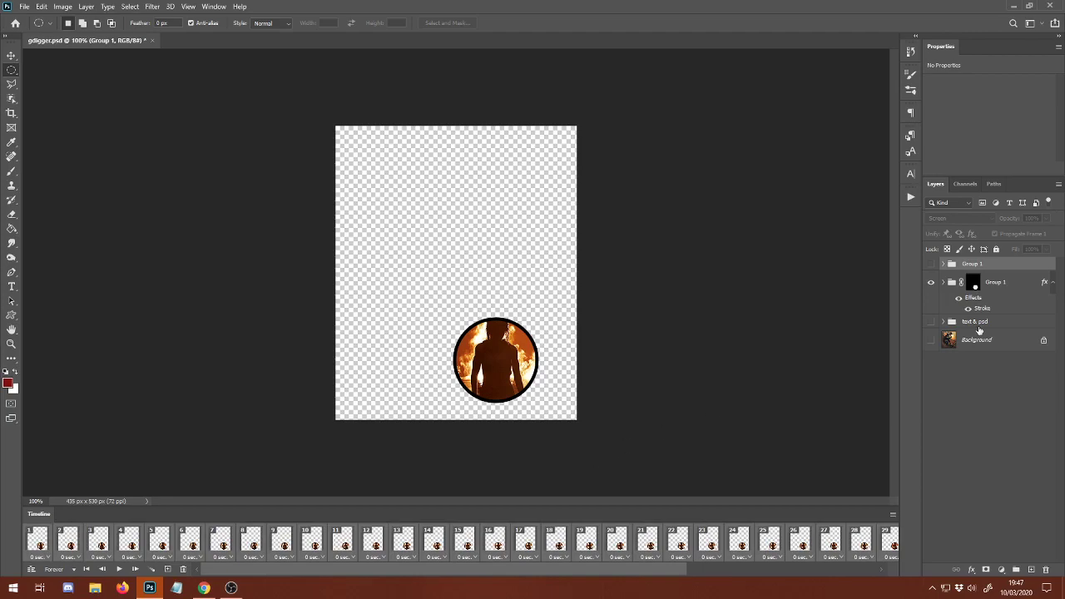
pyautogui.moveTo(931, 339); pyautogui.dragTo(1001, 262)
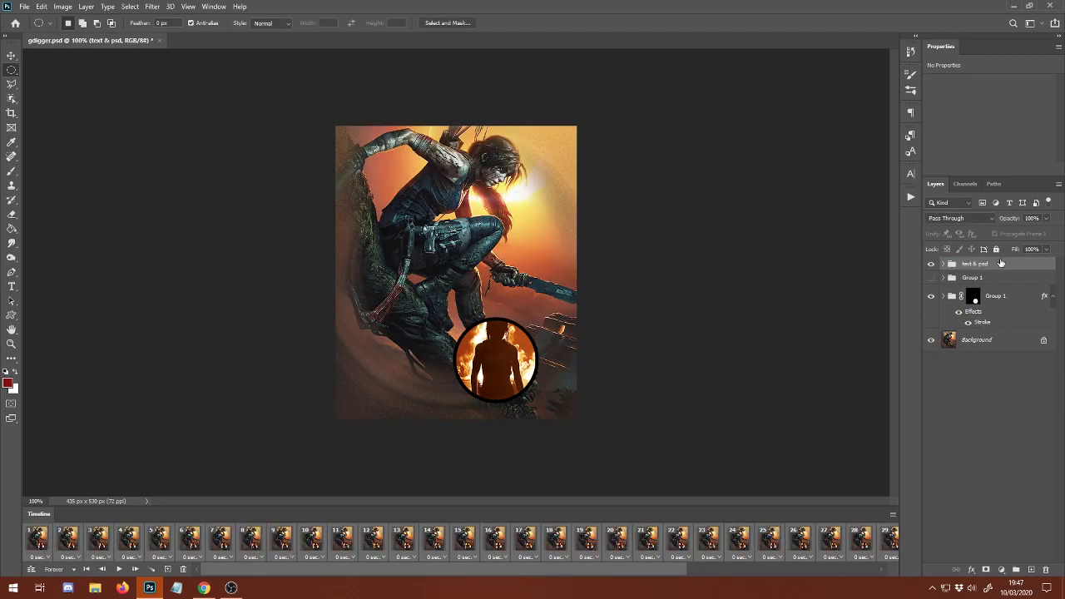
pyautogui.click(942, 278)
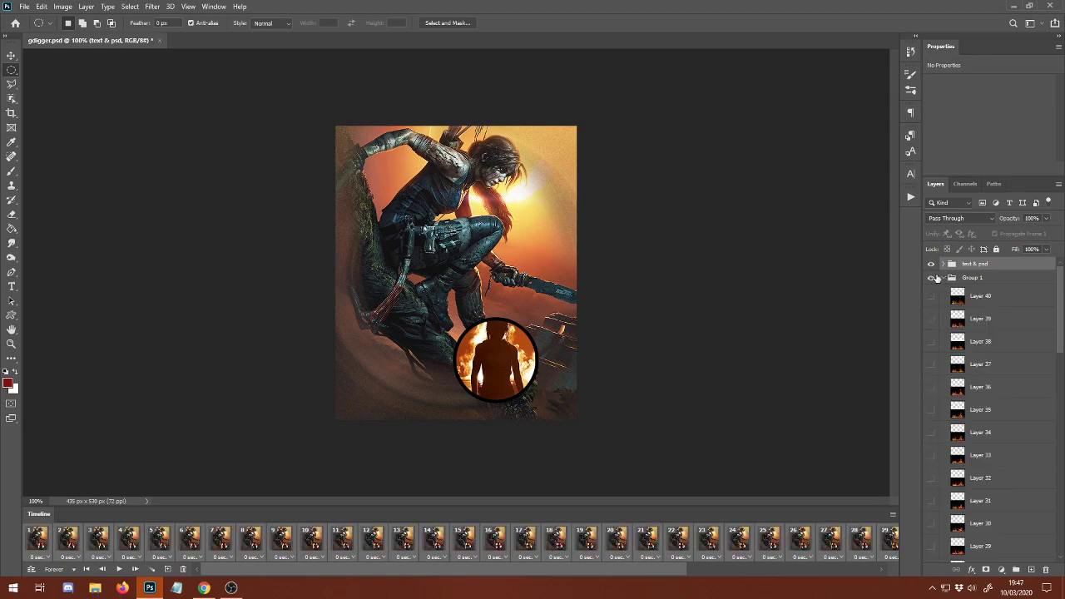
# In the text & psd group, make the caption text, Layer 3, nothing left, digger and grave visible across all frames.
pyautogui.click(943, 265)
pyautogui.click(931, 283)
pyautogui.click(931, 305)
pyautogui.click(931, 306)
pyautogui.moveTo(931, 307); pyautogui.dragTo(936, 379)
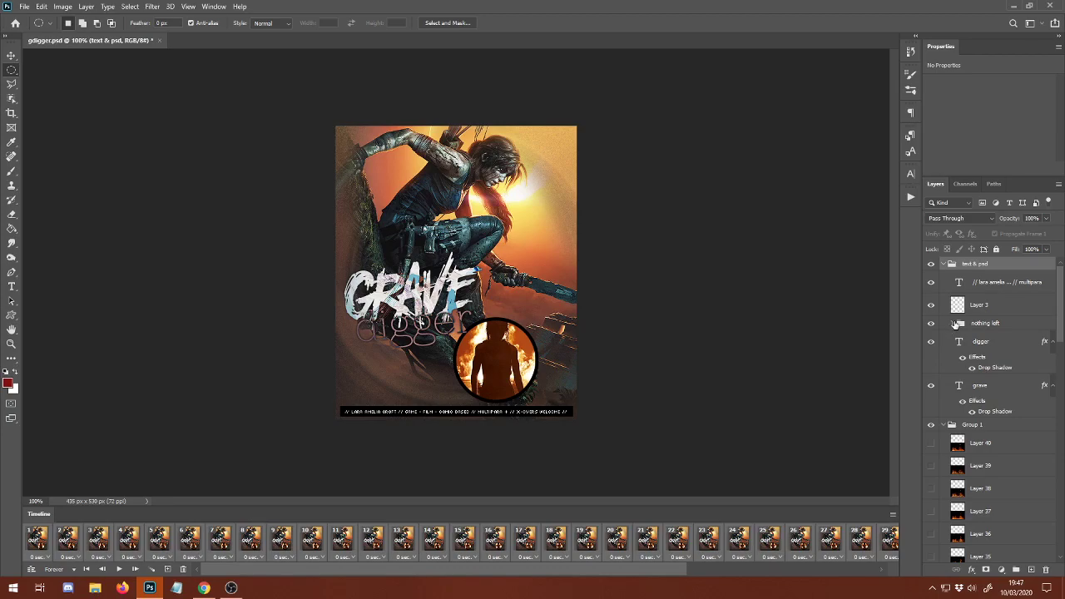
# Make every layer in the nothing left group visible, from Gradient Map 1 to Vibrance 1, and collapse both it and text & psd.
pyautogui.click(952, 323)
pyautogui.moveTo(933, 342); pyautogui.dragTo(932, 373)
pyautogui.click(932, 409)
pyautogui.moveTo(931, 432); pyautogui.dragTo(931, 480)
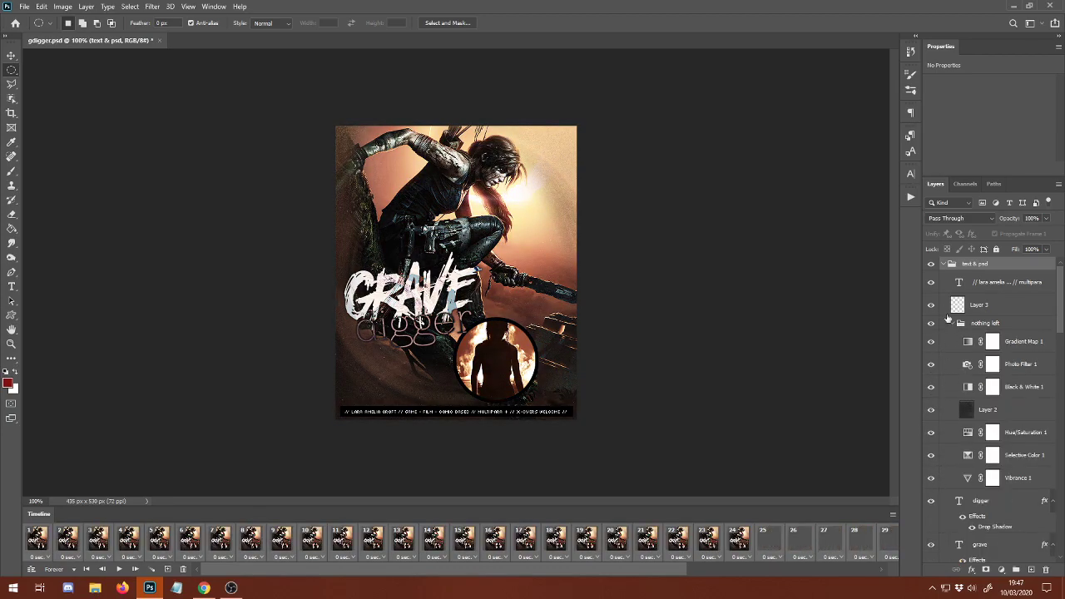
pyautogui.click(961, 324)
pyautogui.click(946, 264)
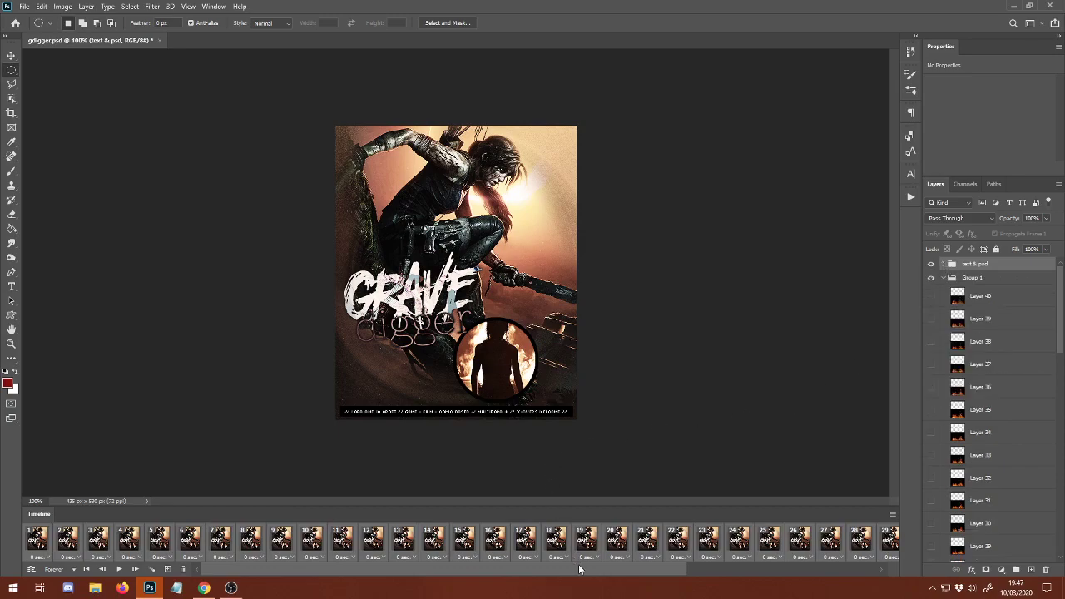
# Show the flame group's Layer 1 in frame 1 only, hiding it in frames 2 to 40.
pyautogui.click(39, 540)
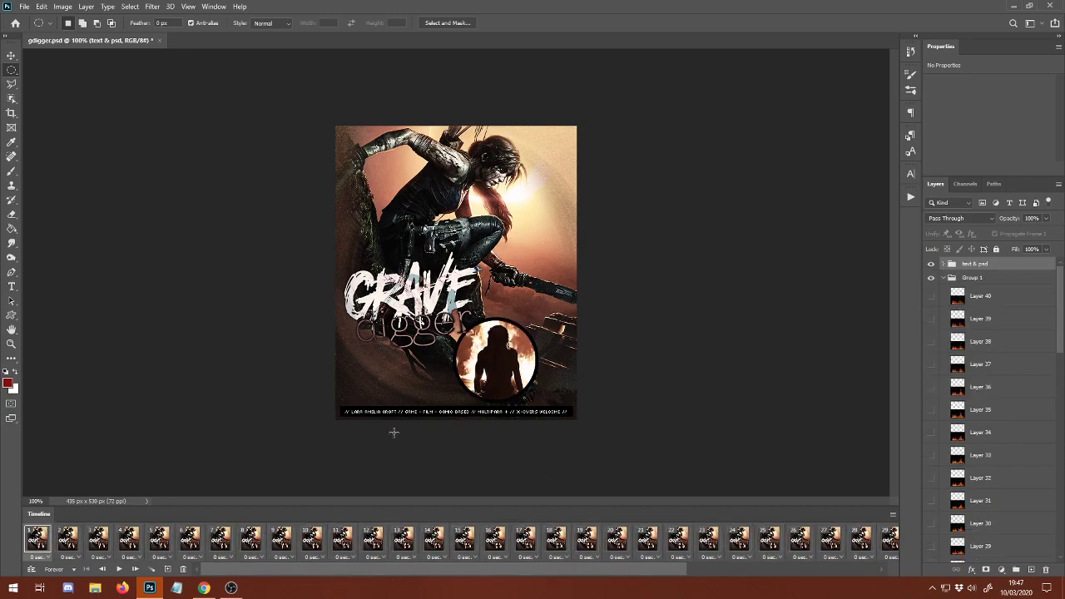
pyautogui.scroll(-15, 1041, 497)
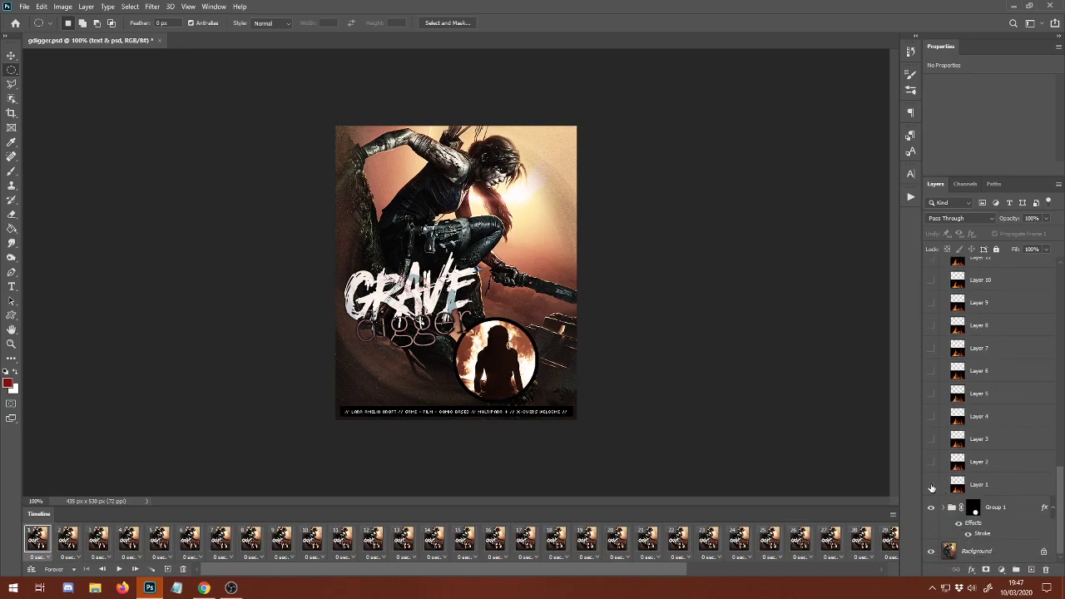
pyautogui.click(931, 485)
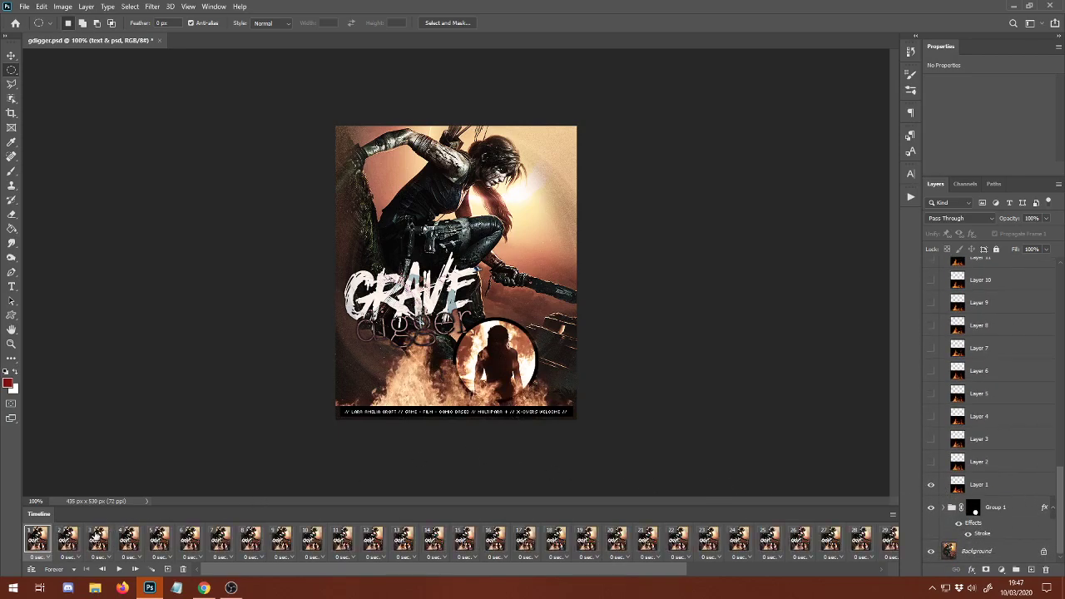
pyautogui.press('space')
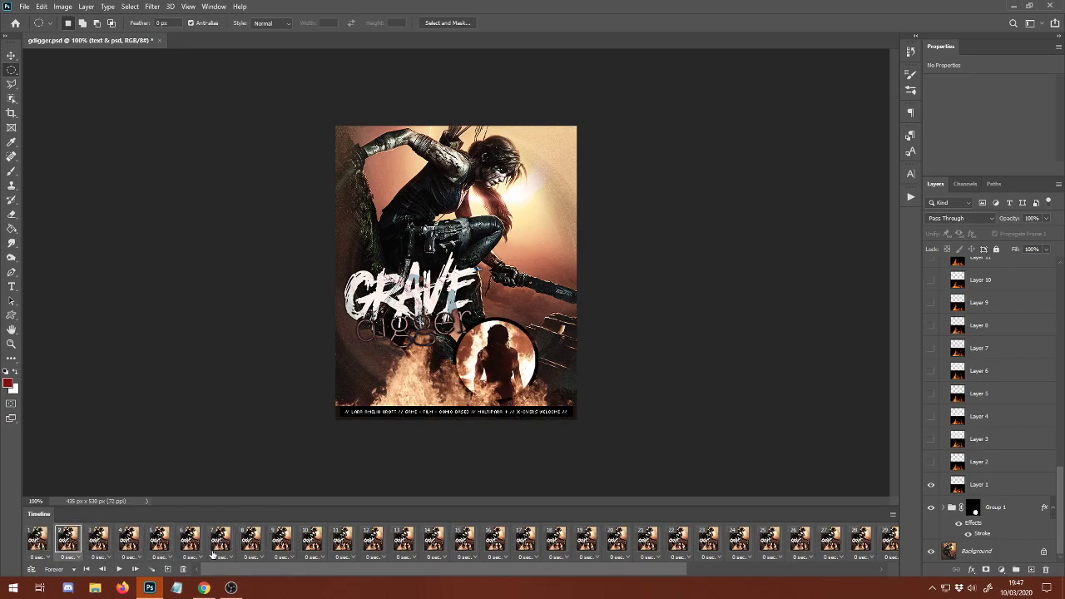
pyautogui.moveTo(320, 574); pyautogui.dragTo(824, 570)
pyautogui.keyDown('shift'); pyautogui.click(884, 543); pyautogui.keyUp('shift')
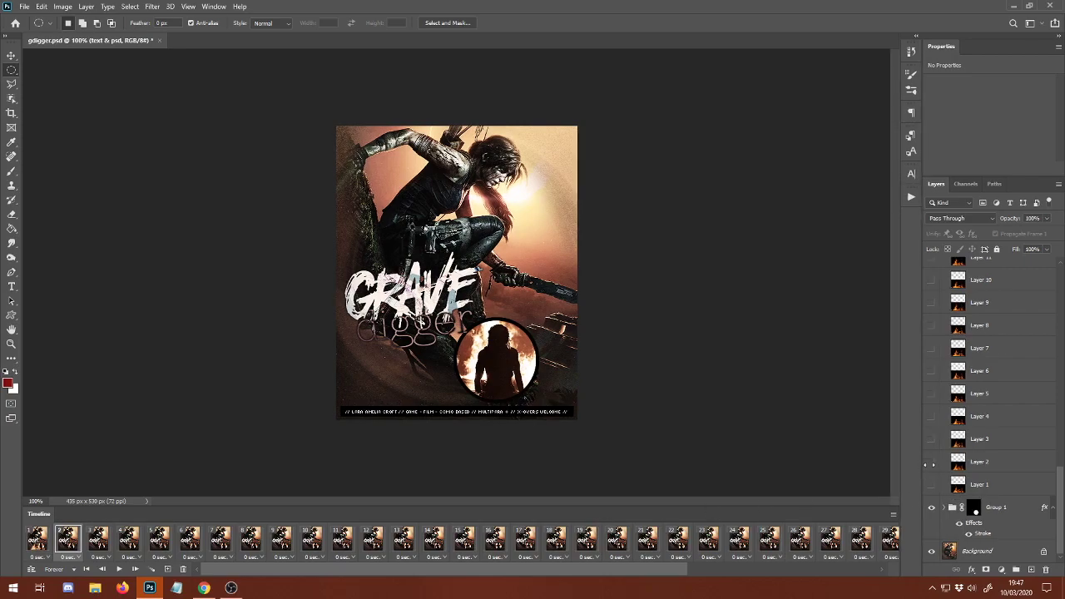
# Show the matching flame layer in each of frames 2 to 8, from Layer 2 in frame 2 to Layer 8 in frame 8.
pyautogui.click(931, 461)
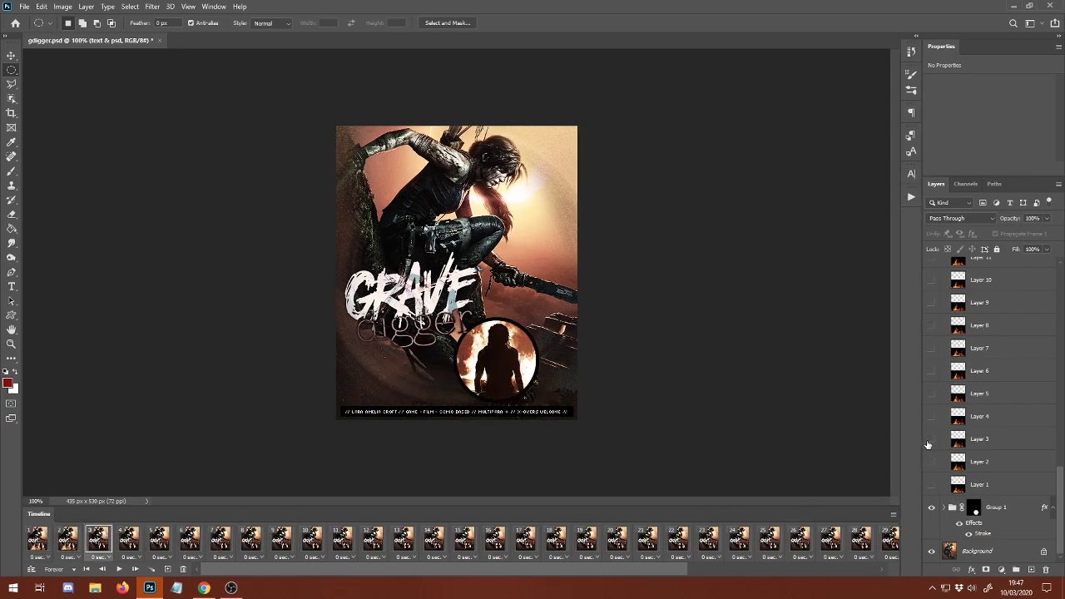
pyautogui.click(931, 439)
pyautogui.click(131, 541)
pyautogui.click(931, 417)
pyautogui.click(158, 539)
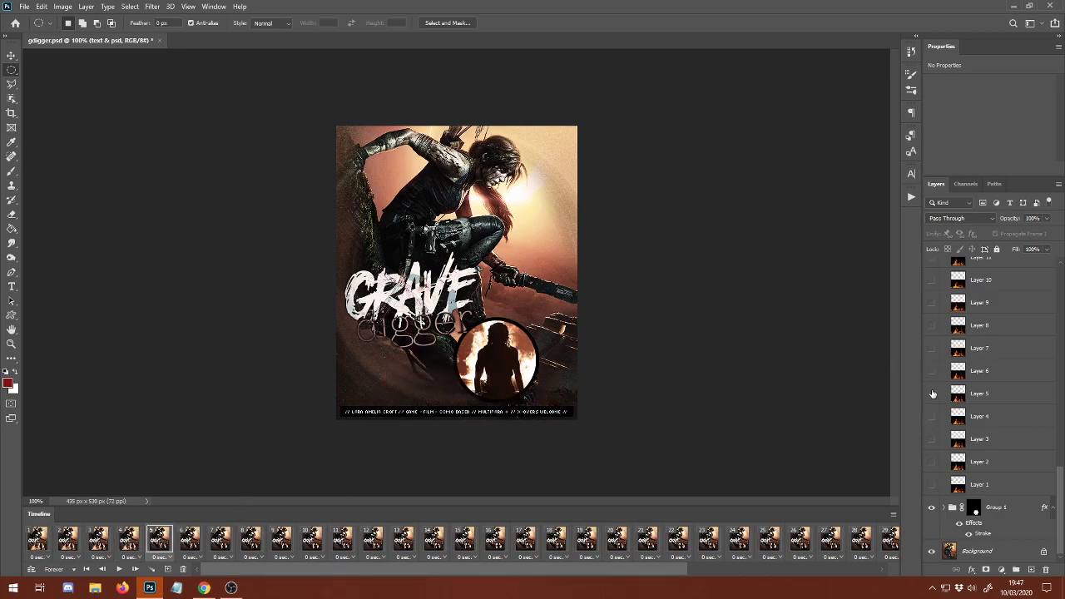
pyautogui.click(931, 394)
pyautogui.click(198, 538)
pyautogui.click(219, 539)
pyautogui.click(931, 347)
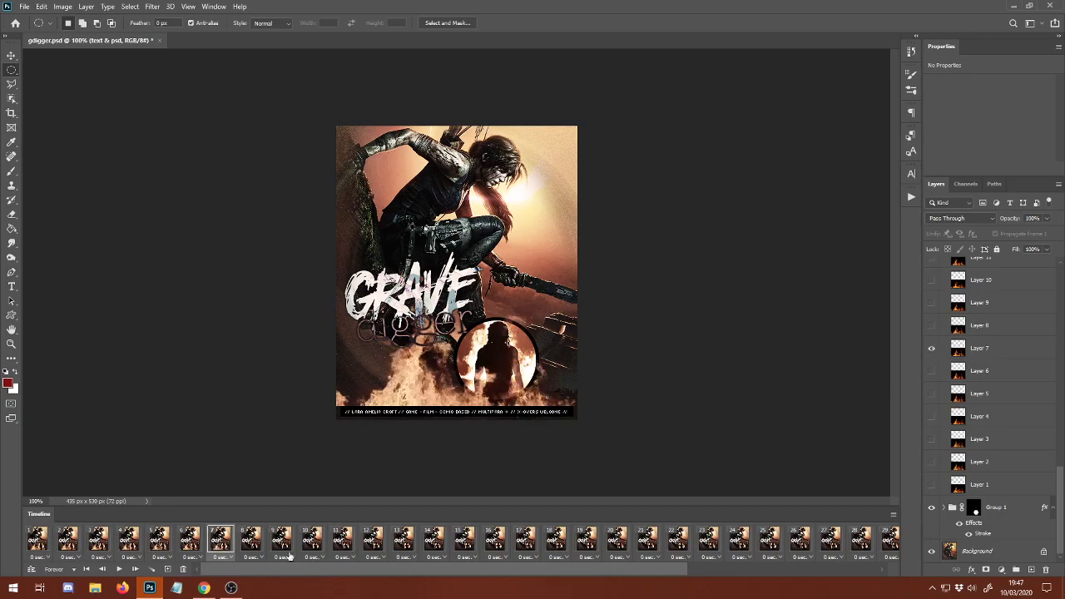
pyautogui.click(251, 539)
pyautogui.click(931, 325)
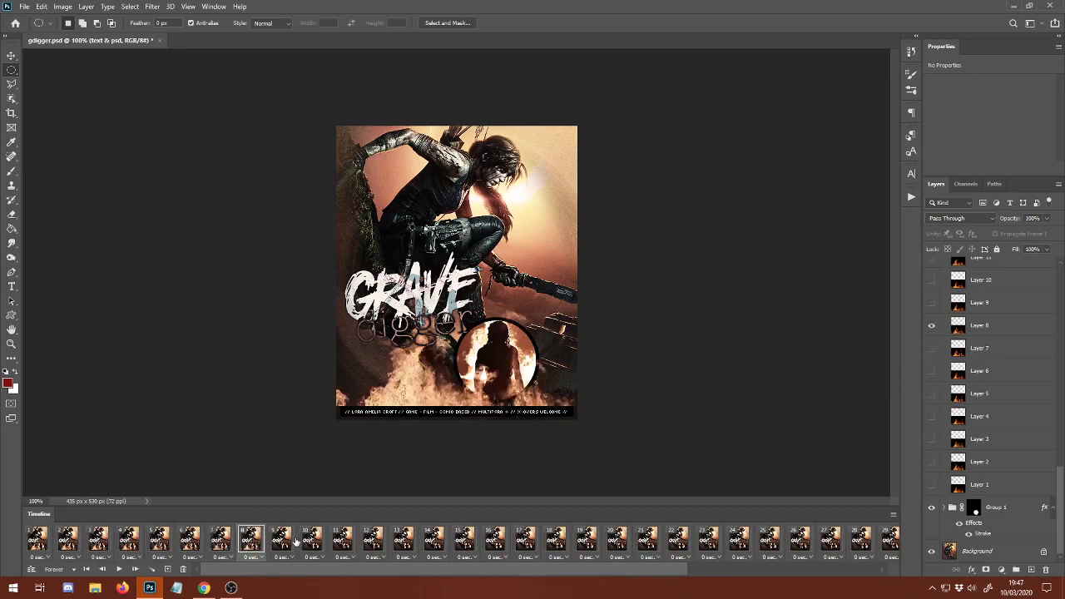
# Show the matching flame layer in each of frames 9 to 13, from Layer 9 in frame 9 to Layer 13 in frame 13.
pyautogui.click(290, 541)
pyautogui.click(932, 324)
pyautogui.click(311, 539)
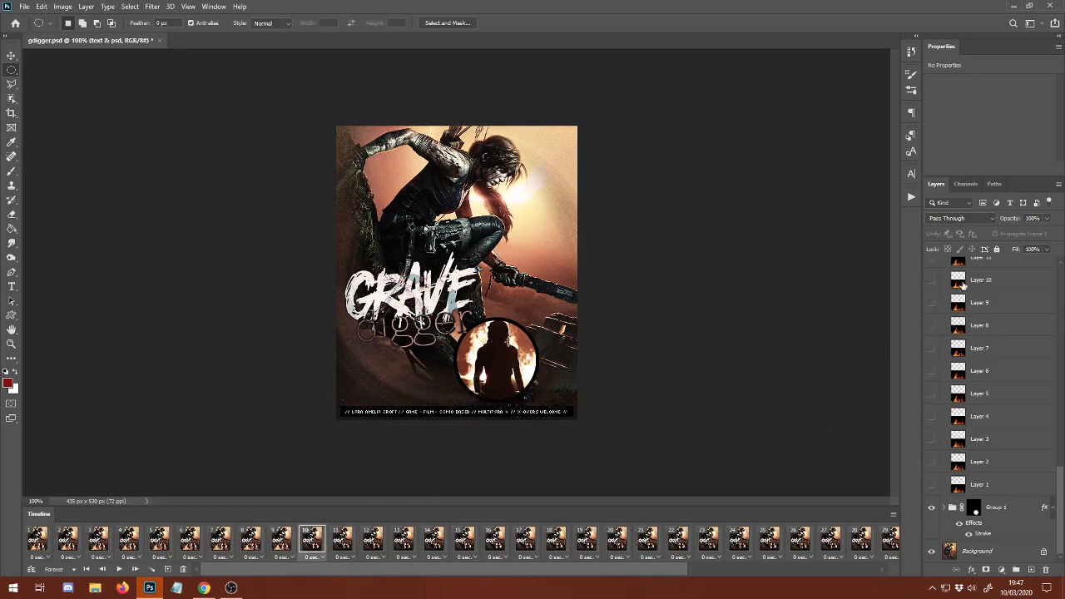
pyautogui.click(931, 280)
pyautogui.scroll(5, 990, 375)
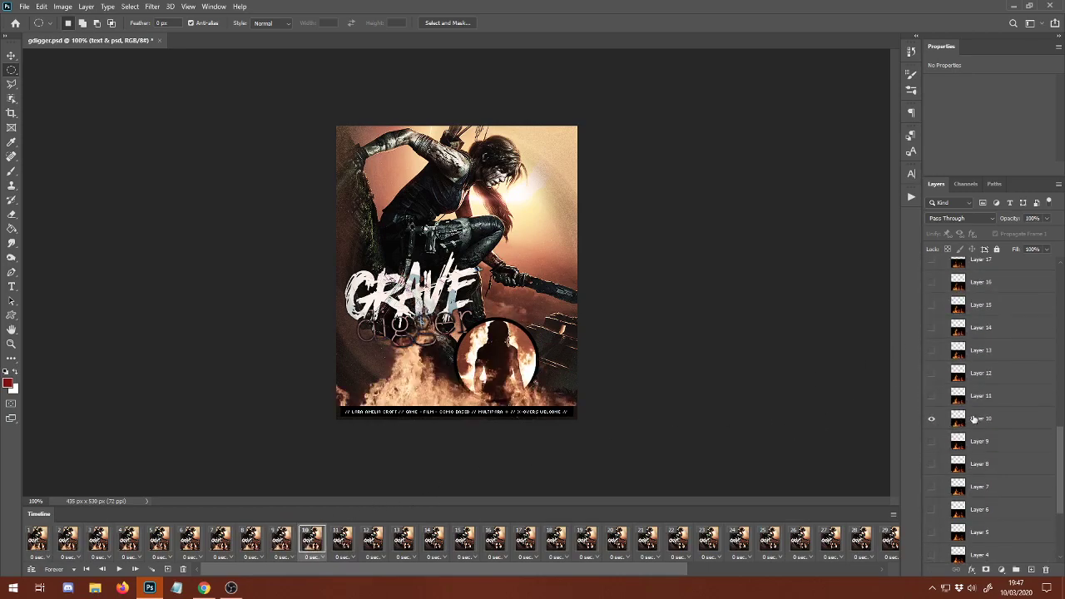
pyautogui.click(341, 534)
pyautogui.click(931, 506)
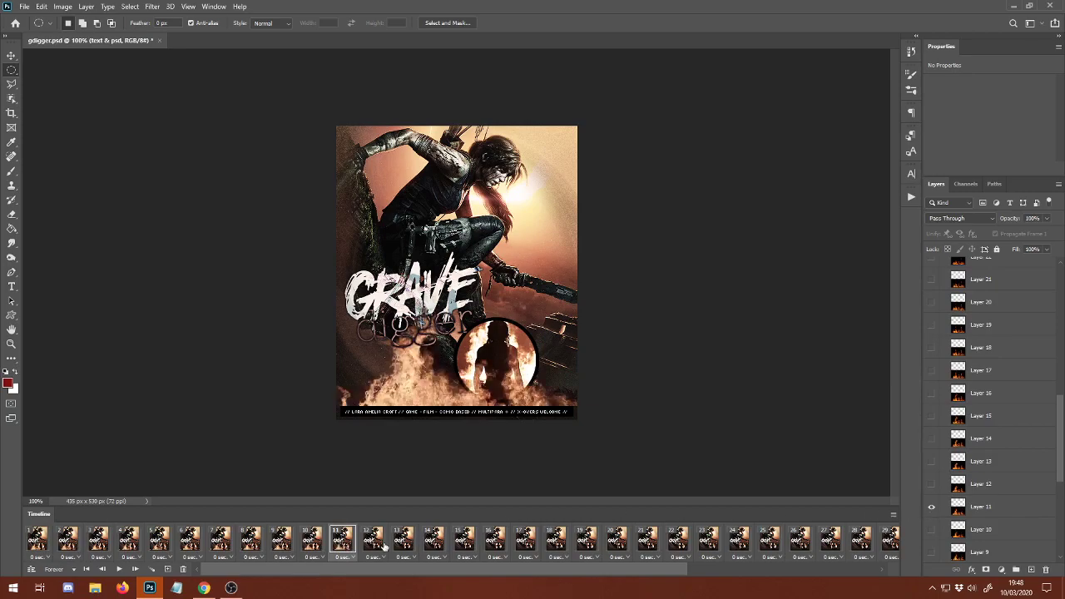
pyautogui.click(371, 539)
pyautogui.click(931, 484)
pyautogui.click(403, 539)
pyautogui.click(931, 461)
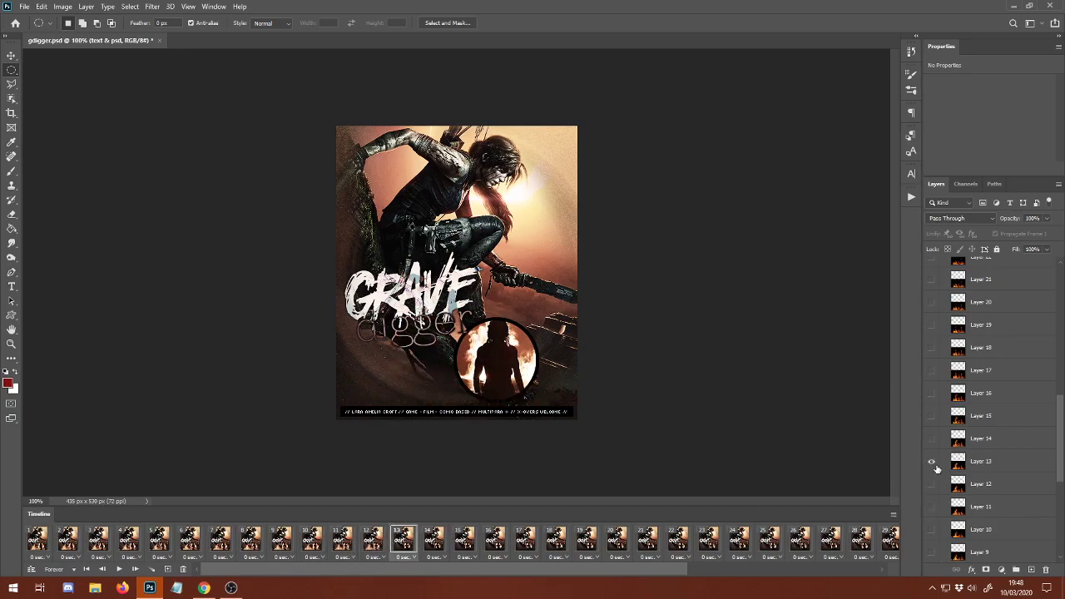
# Show the matching flame layer in each of frames 14 to 19, from Layer 14 in frame 14 to Layer 19 in frame 19.
pyautogui.click(434, 540)
pyautogui.click(932, 439)
pyautogui.click(475, 537)
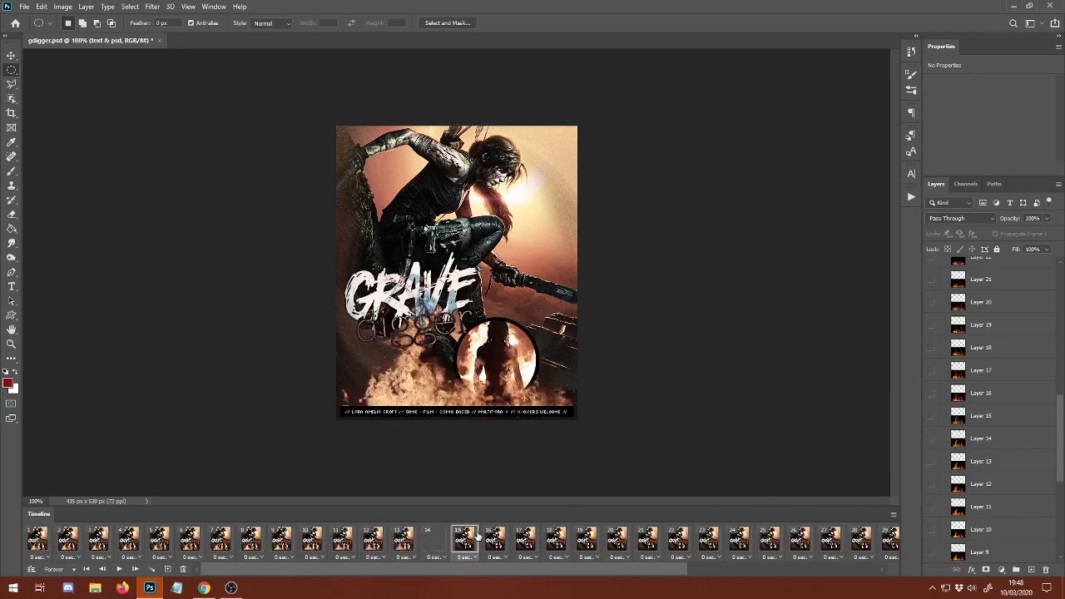
pyautogui.click(932, 415)
pyautogui.click(494, 539)
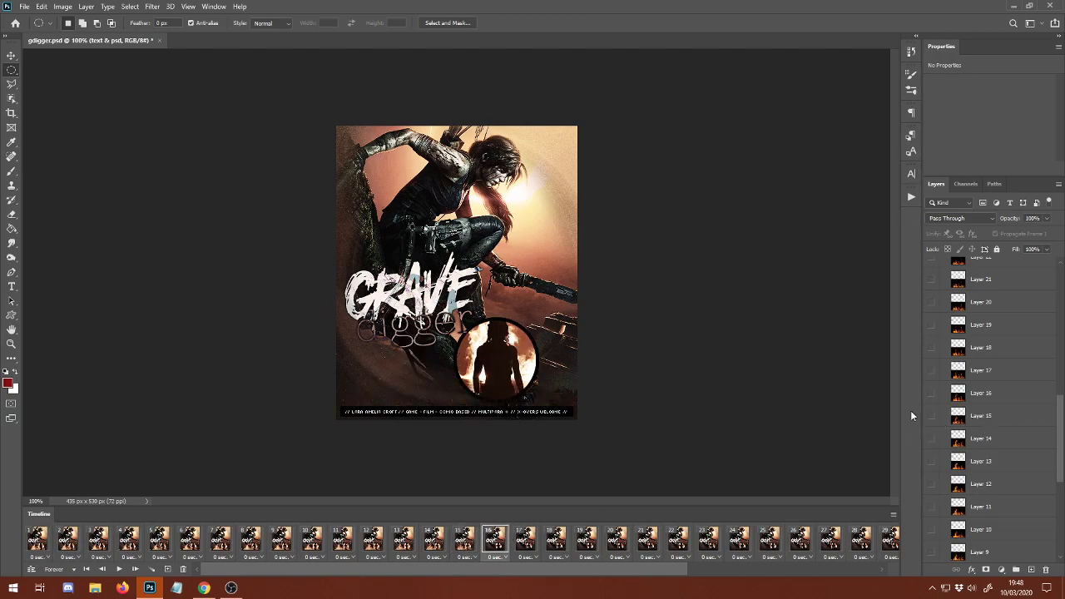
pyautogui.click(525, 539)
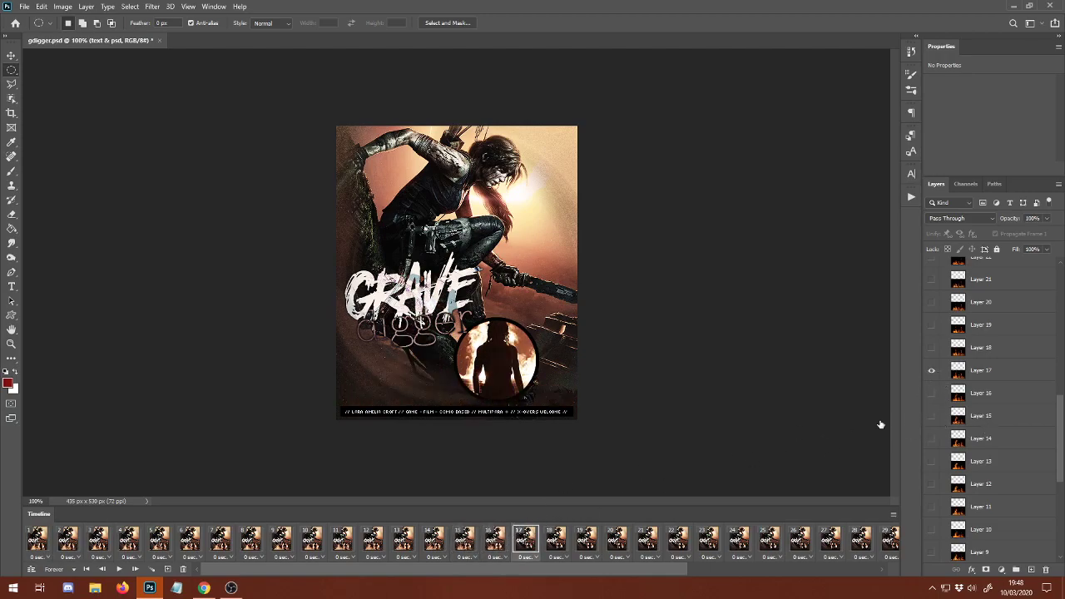
pyautogui.click(555, 539)
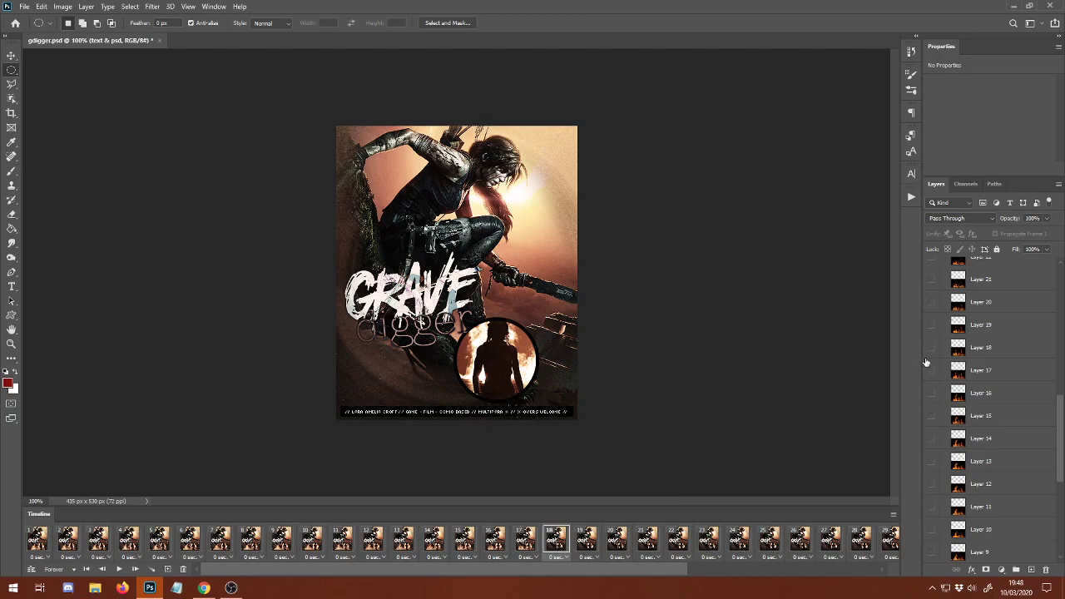
pyautogui.click(932, 347)
pyautogui.click(587, 539)
pyautogui.click(932, 325)
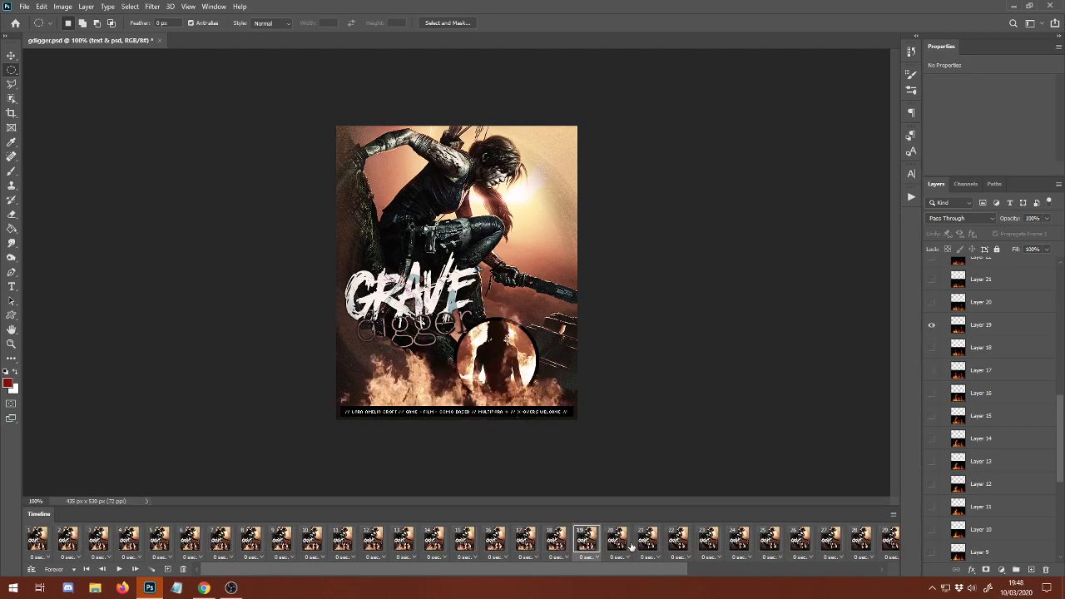
# Show the matching flame layer in each of frames 20 to 28, from Layer 20 in frame 20 to Layer 28 in frame 28.
pyautogui.click(617, 540)
pyautogui.click(932, 304)
pyautogui.click(648, 539)
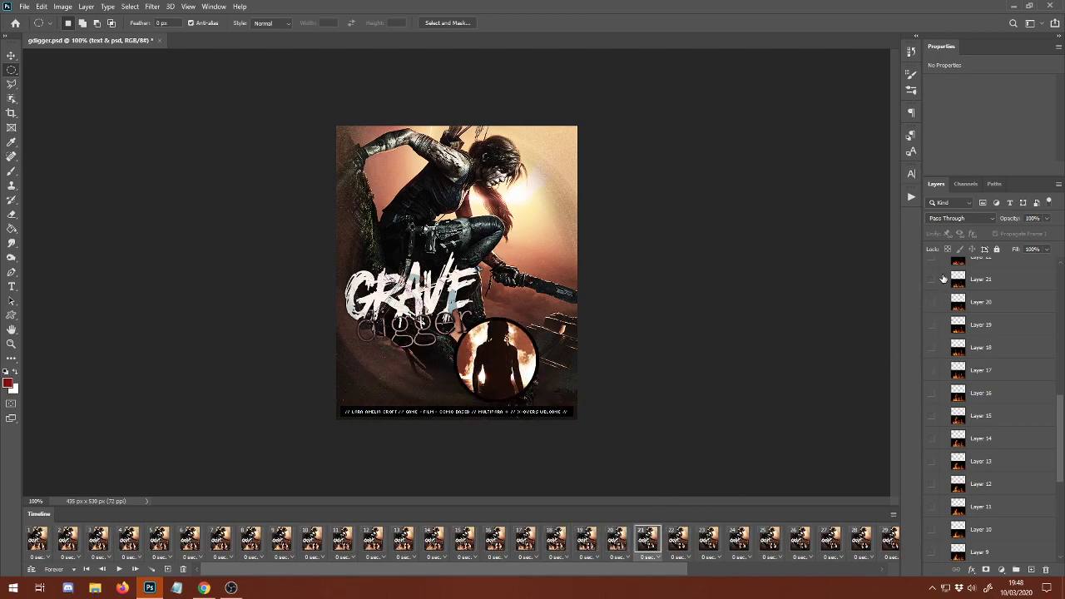
pyautogui.click(943, 279)
pyautogui.click(666, 556)
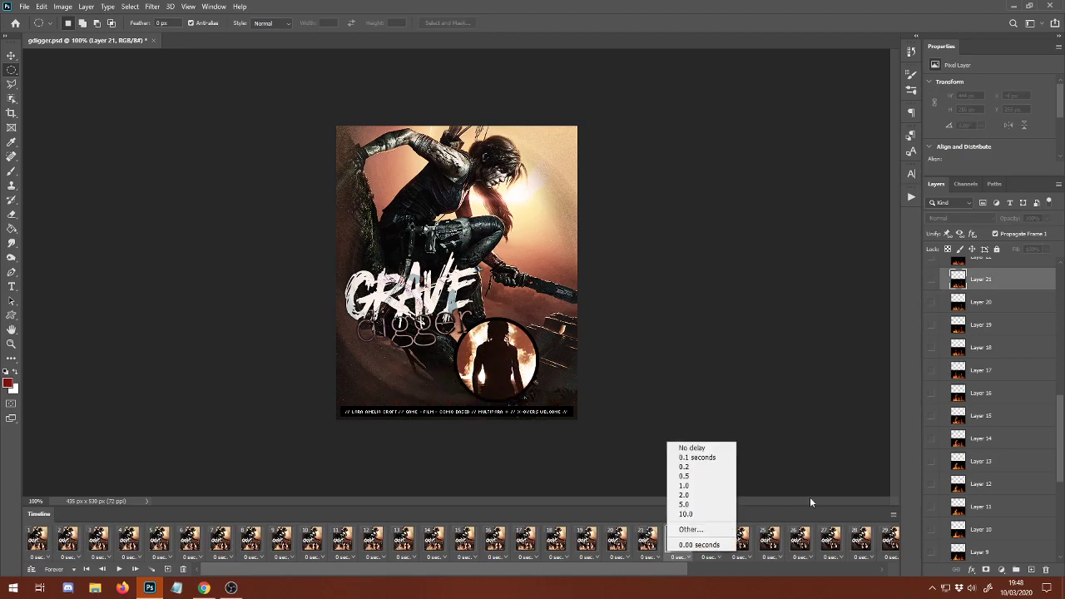
pyautogui.click(783, 540)
pyautogui.scroll(8, 971, 467)
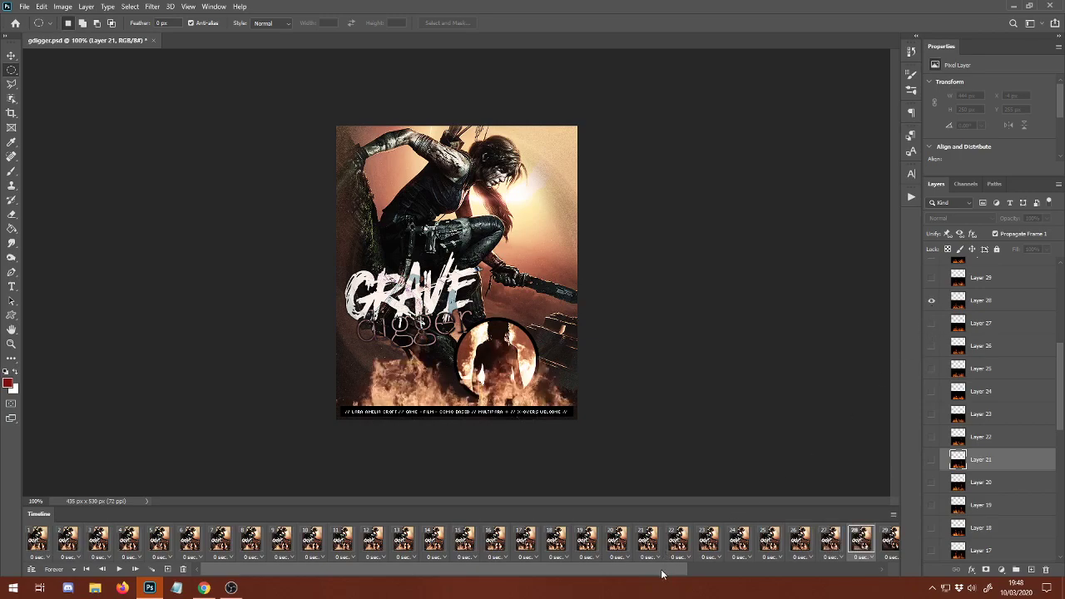
# Show the matching flame layer in each of frames 29 to 32, from Layer 29 in frame 29 to Layer 32 in frame 32.
pyautogui.moveTo(662, 574); pyautogui.dragTo(907, 571)
pyautogui.click(541, 542)
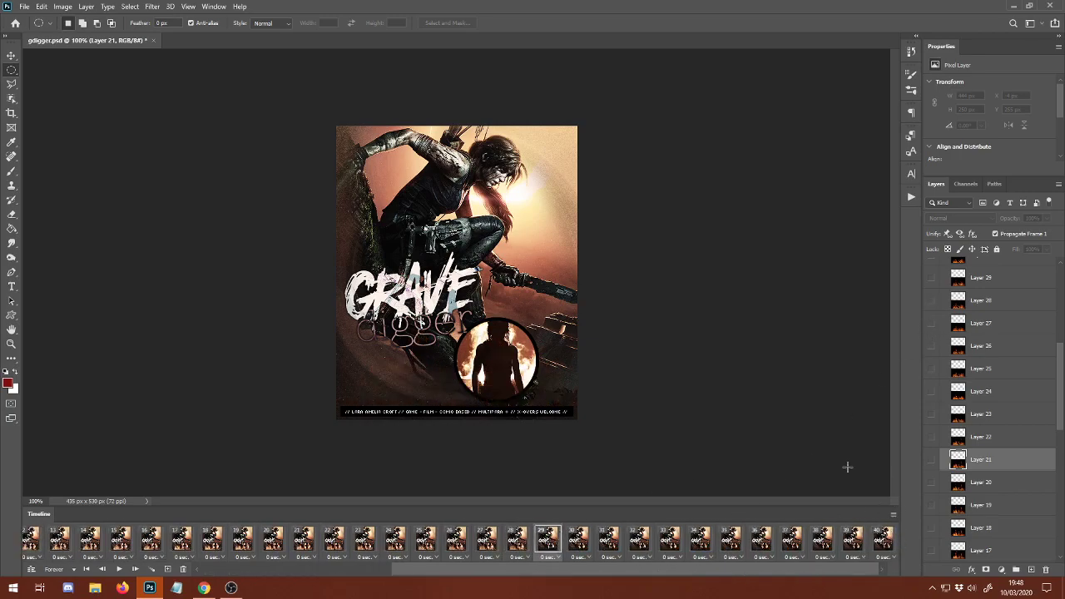
pyautogui.click(932, 301)
pyautogui.click(931, 280)
pyautogui.click(585, 532)
pyautogui.scroll(3, 980, 405)
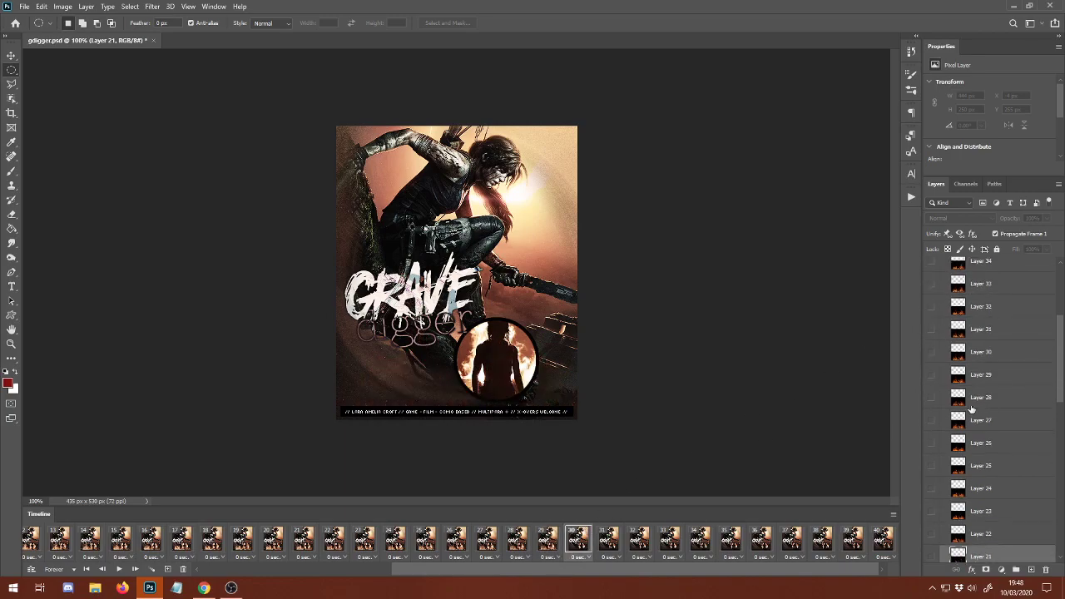
pyautogui.click(931, 352)
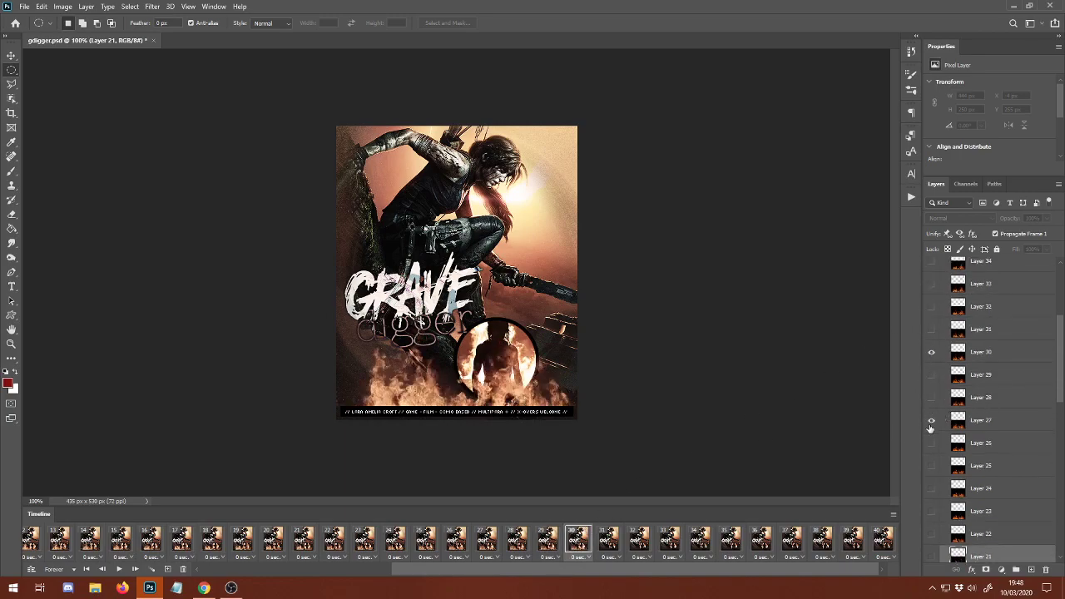
pyautogui.click(617, 537)
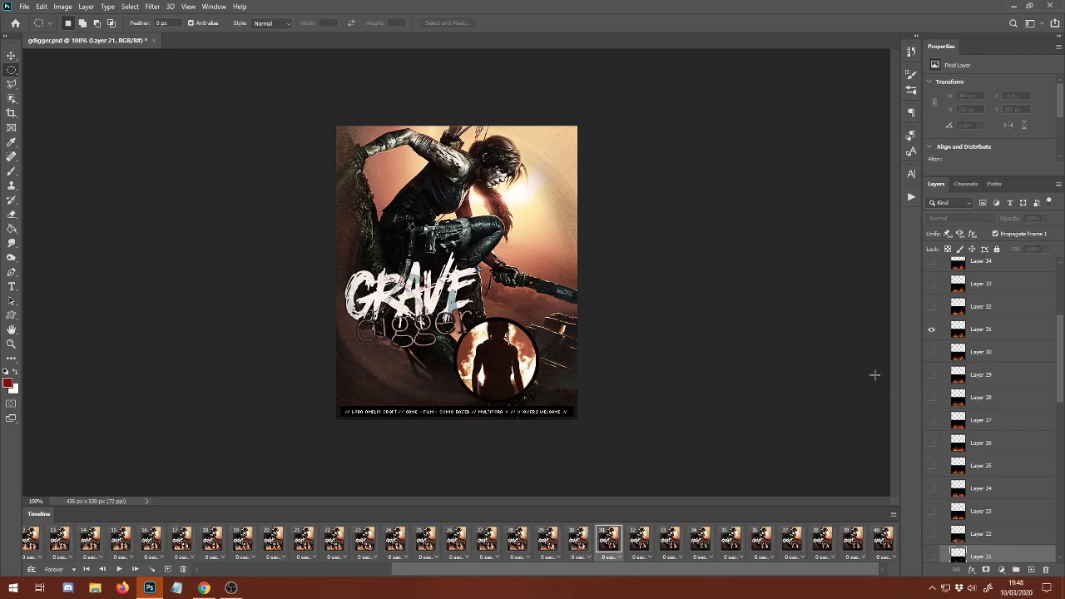
pyautogui.click(637, 536)
pyautogui.click(931, 307)
# Show the matching flame layer in each of frames 33 to 36, from Layer 33 in frame 33 to Layer 36 in frame 36.
pyautogui.click(679, 534)
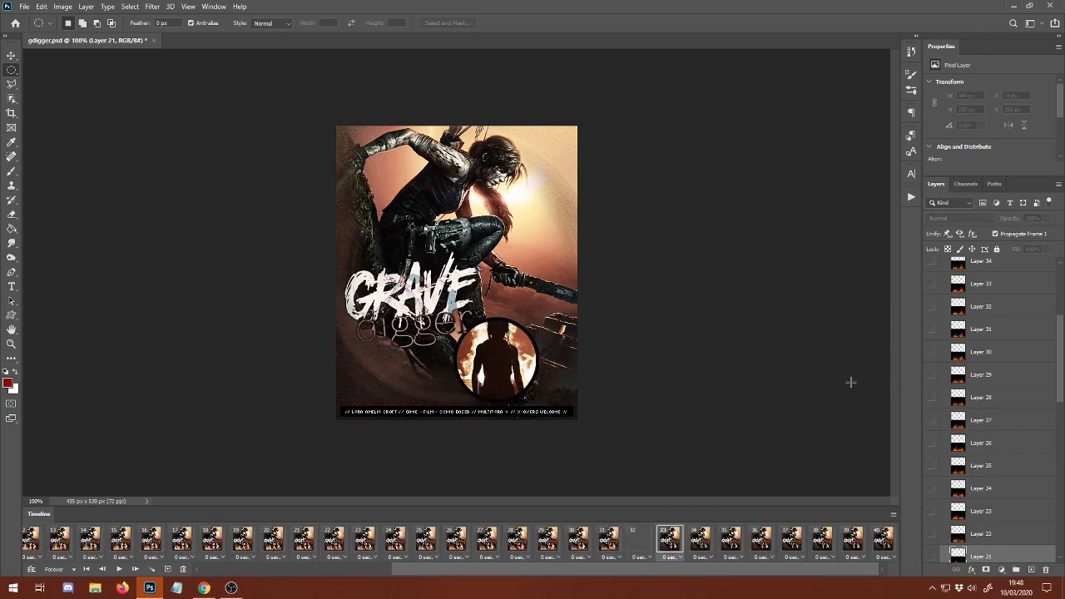
pyautogui.click(943, 287)
pyautogui.scroll(5, 942, 375)
pyautogui.click(932, 456)
pyautogui.click(700, 537)
pyautogui.click(931, 433)
pyautogui.click(732, 537)
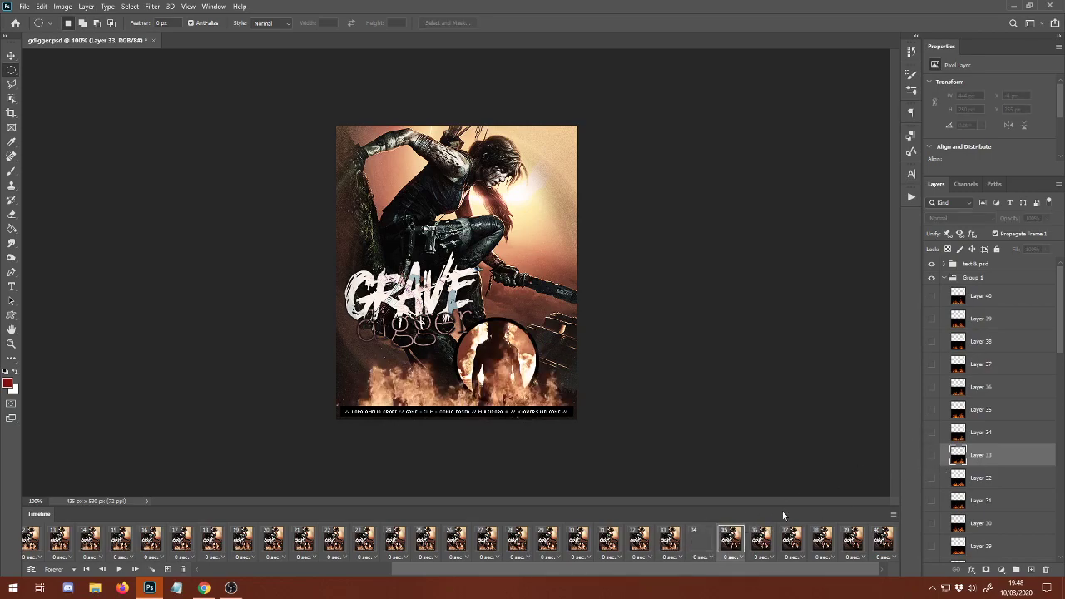
pyautogui.moveTo(923, 428); pyautogui.dragTo(924, 428)
pyautogui.click(931, 411)
pyautogui.click(757, 535)
pyautogui.click(932, 387)
# Show Layers 37 to 40 in their matching frames 37 to 40 and collapse the flame layers' Group 1.
pyautogui.click(793, 537)
pyautogui.click(932, 363)
pyautogui.click(824, 537)
pyautogui.click(932, 341)
pyautogui.click(854, 537)
pyautogui.click(932, 319)
pyautogui.click(884, 537)
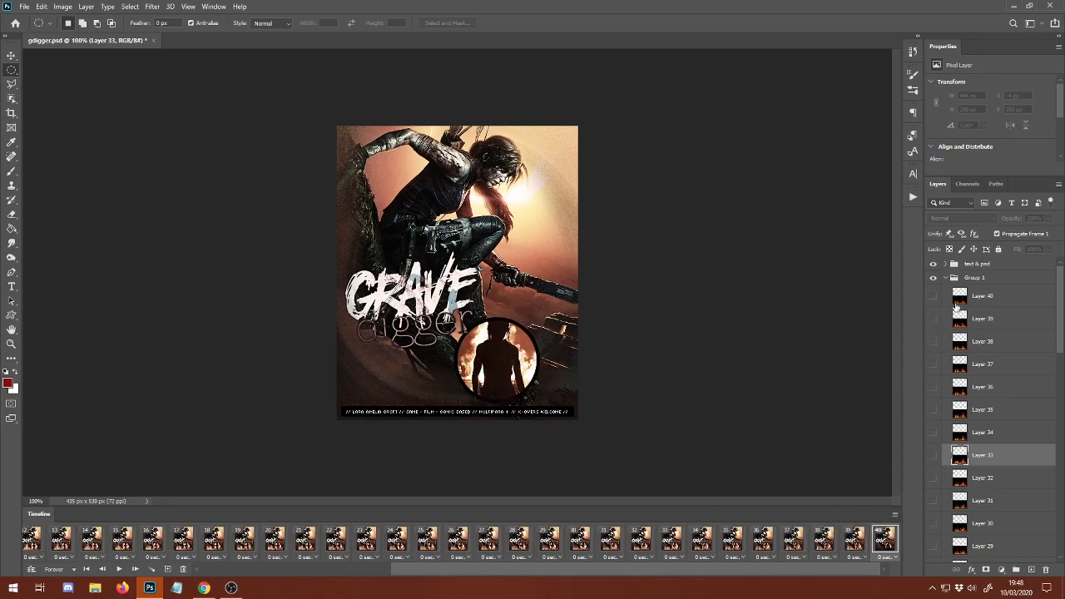
pyautogui.click(956, 306)
pyautogui.click(932, 296)
pyautogui.click(946, 277)
# Select all frames from 1 to 40 and set their frame delay to 0.18 seconds.
pyautogui.moveTo(721, 570); pyautogui.dragTo(796, 552)
pyautogui.click(46, 545)
pyautogui.keyDown('shift'); pyautogui.click(888, 542); pyautogui.keyUp('shift')
pyautogui.moveTo(576, 574); pyautogui.dragTo(377, 573)
pyautogui.click(260, 556)
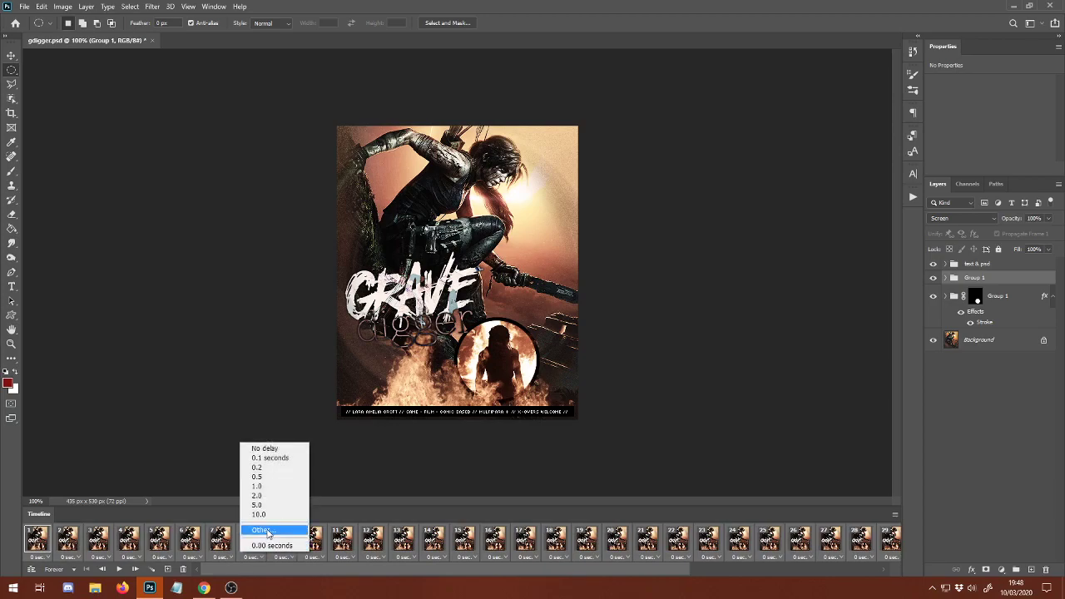
pyautogui.click(261, 530)
pyautogui.write('0.18')
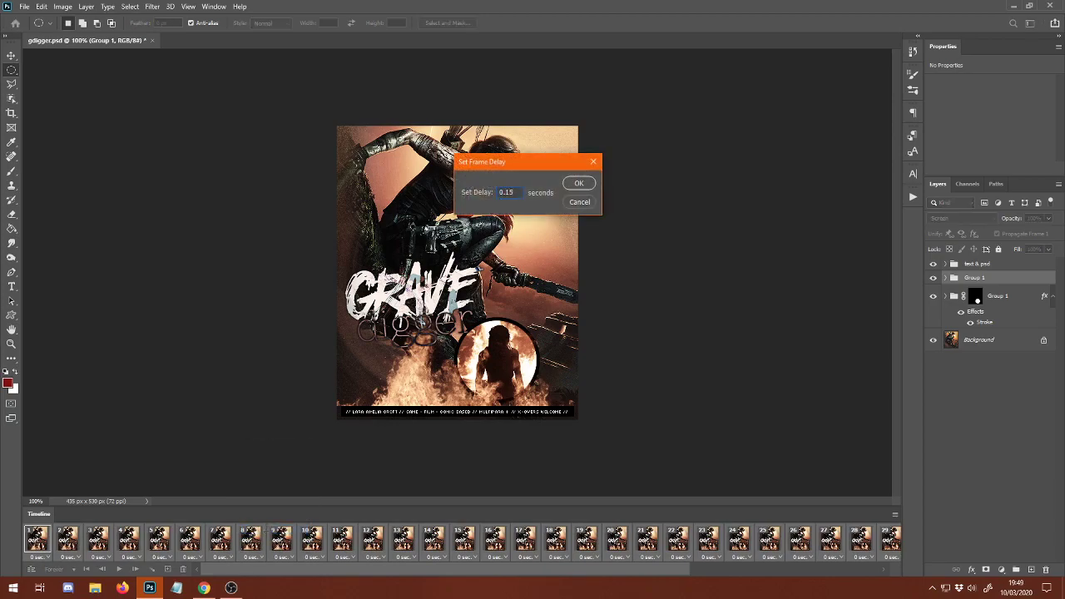
pyautogui.press('Return')
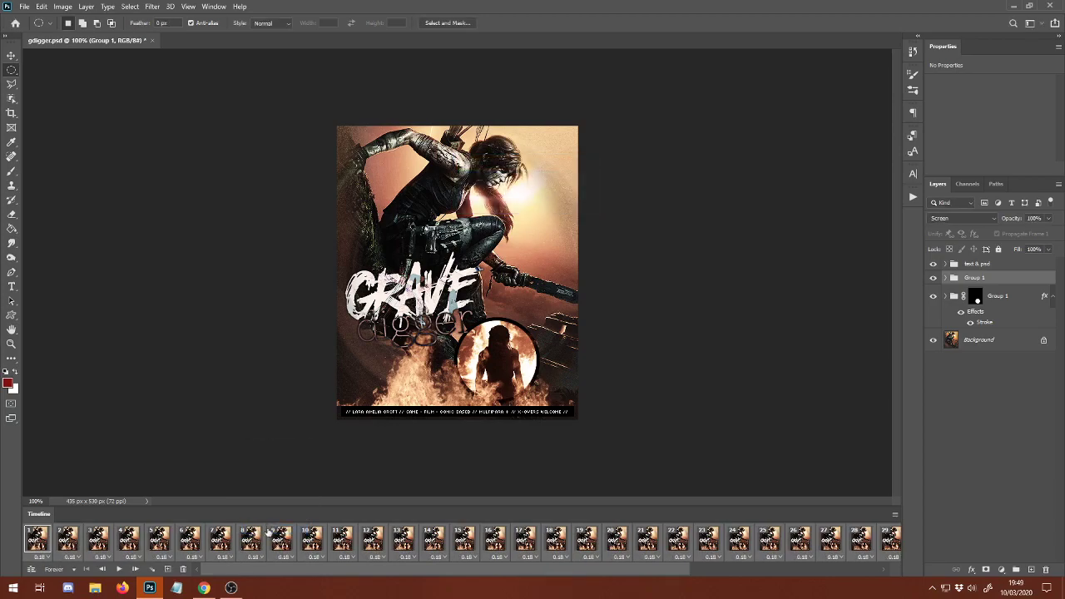
# Play back the animation and set the delay of all 40 frames to 0.15 seconds.
pyautogui.click(118, 569)
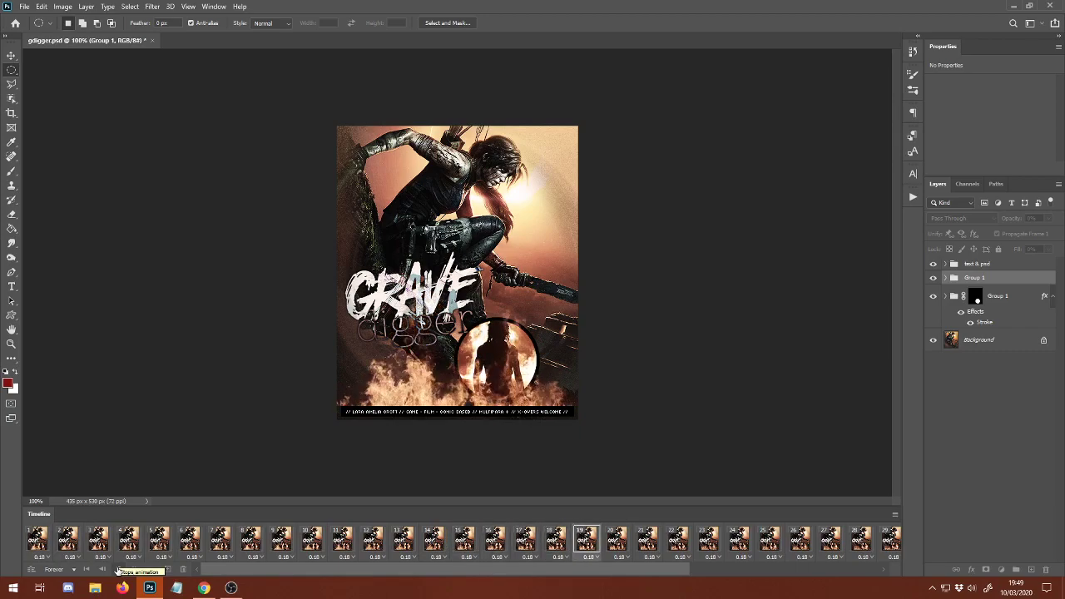
pyautogui.click(118, 571)
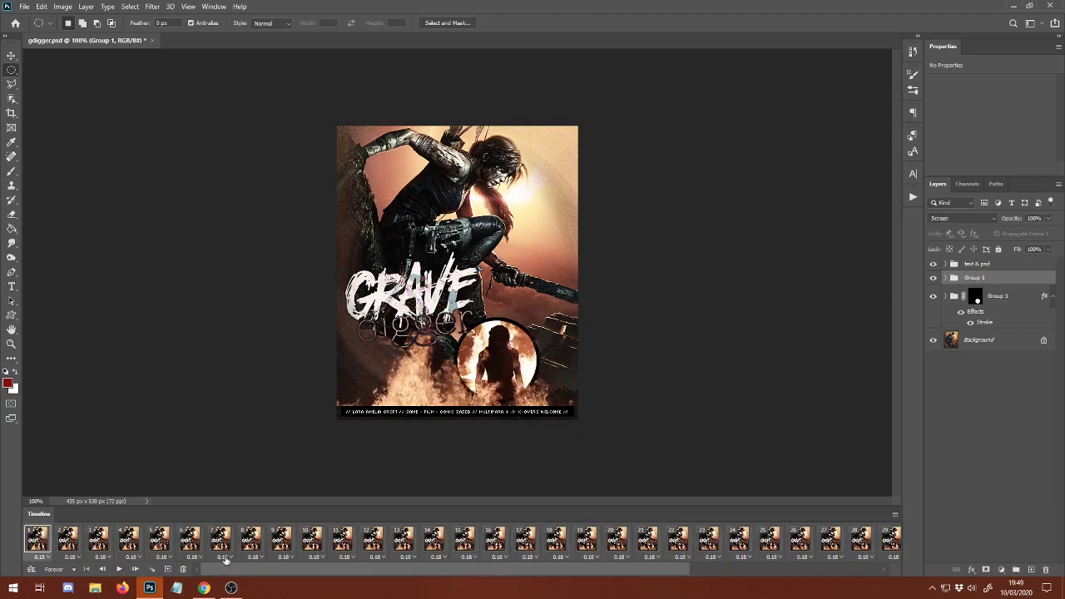
pyautogui.moveTo(338, 574); pyautogui.dragTo(812, 572)
pyautogui.click(884, 557)
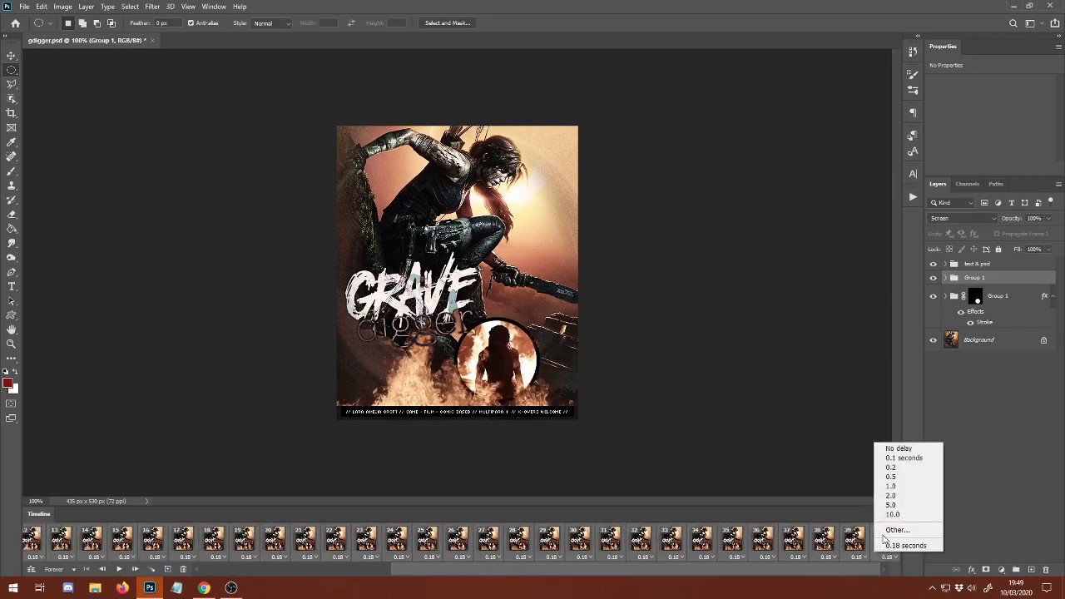
pyautogui.click(885, 536)
pyautogui.write('0.15')
pyautogui.press('Return')
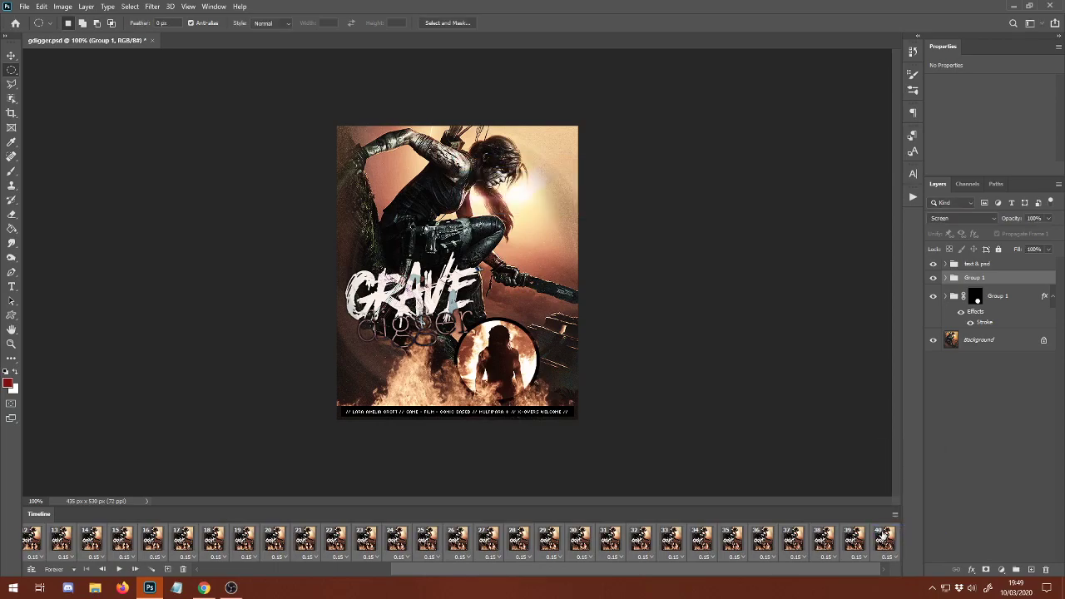
# Open the Save for Web export and preview the optimized GIF in a web browser, closing the extra blank tab.
pyautogui.click(24, 5)
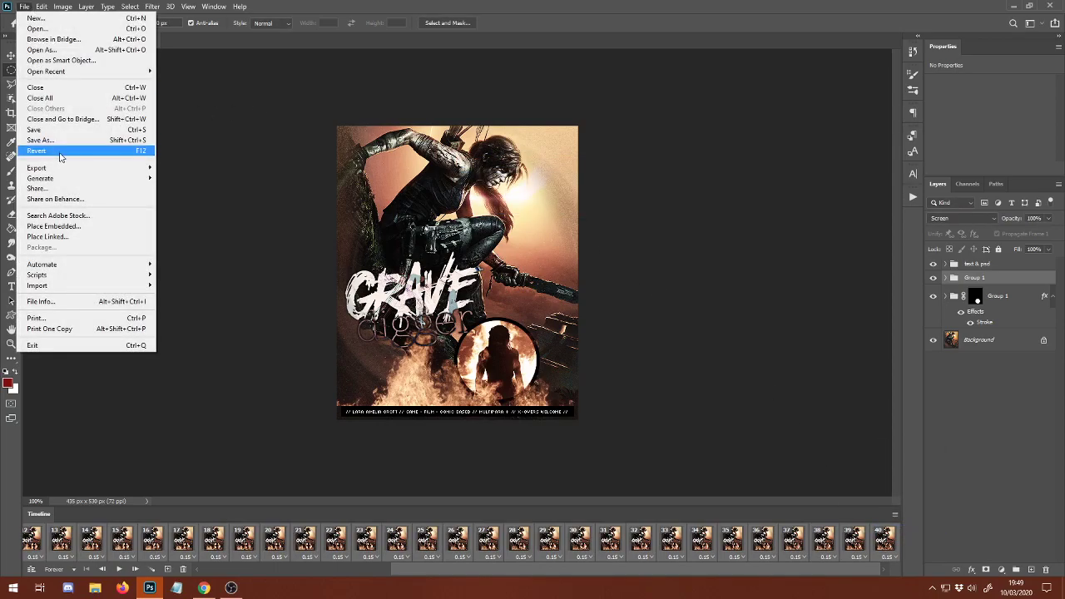
pyautogui.moveTo(74, 168)
pyautogui.click(197, 212)
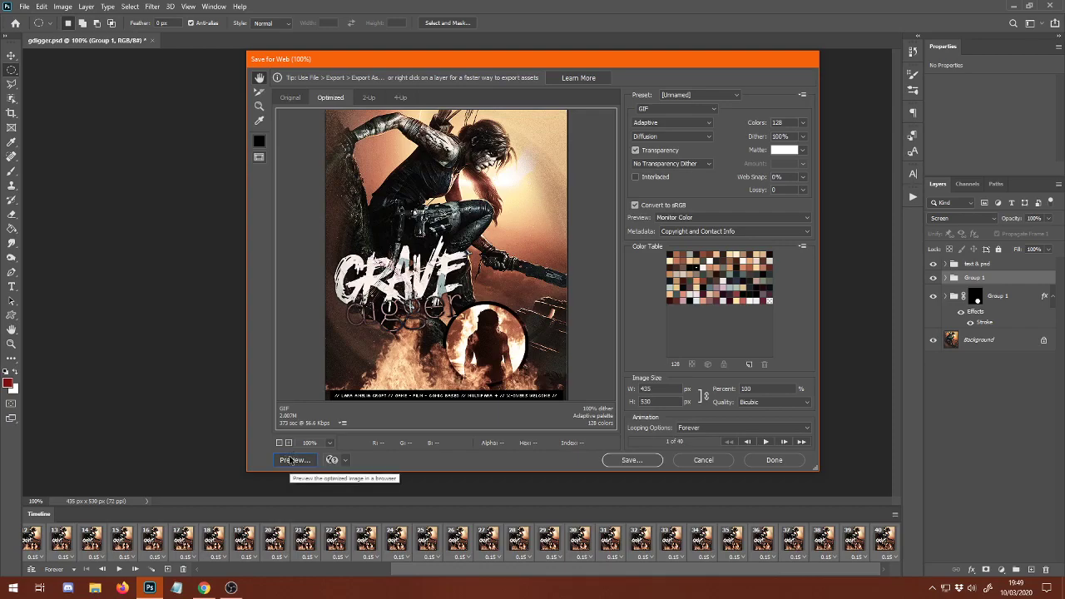
pyautogui.click(293, 460)
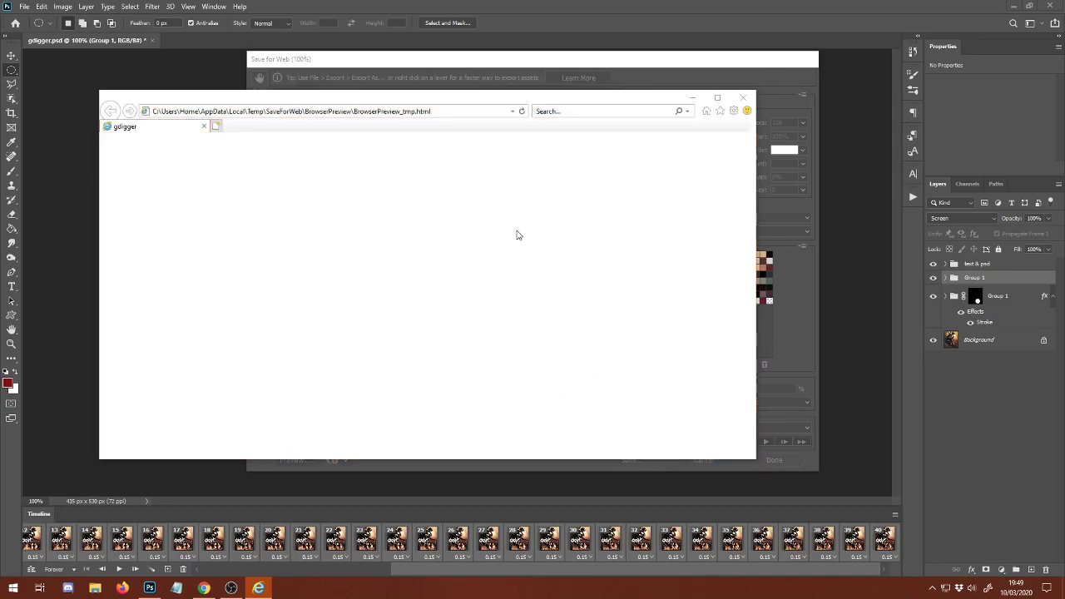
pyautogui.click(584, 192)
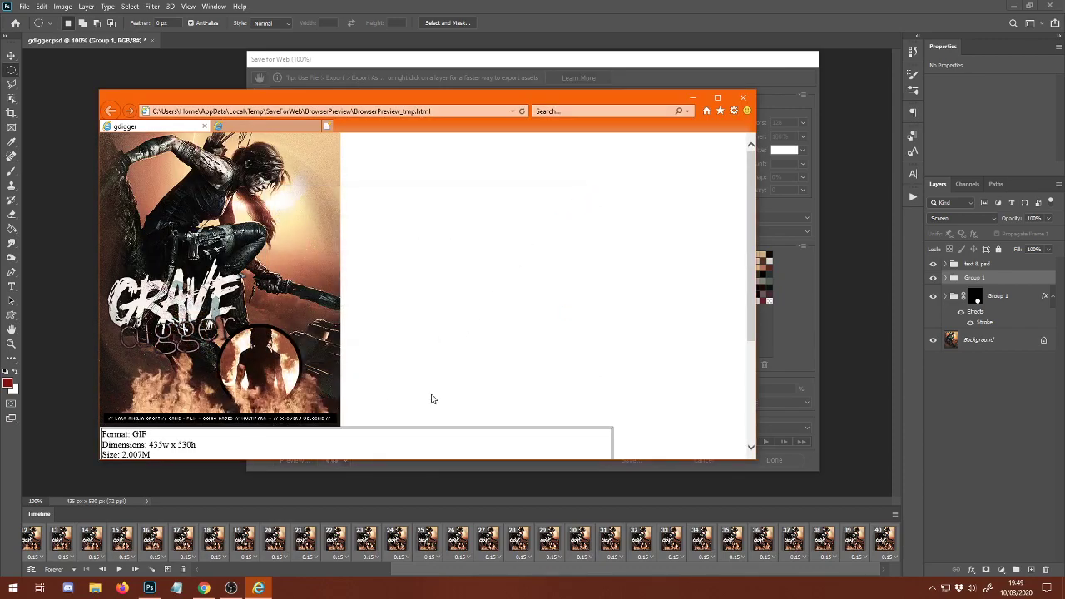
pyautogui.click(313, 128)
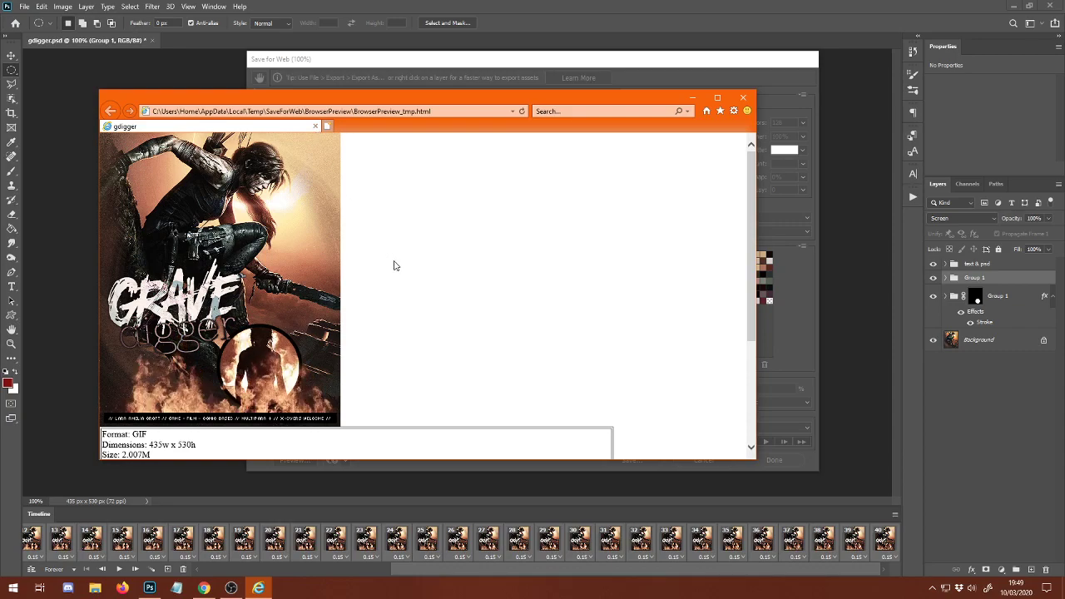